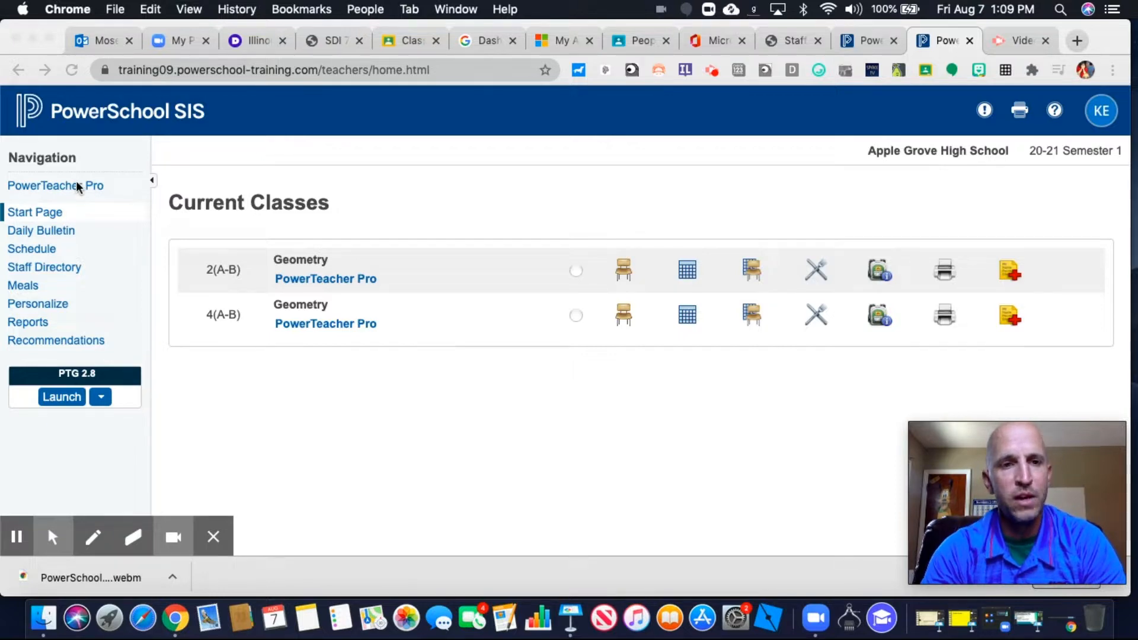
Launch PowerTeacher Pro and switch to the 4(A-B) Anatomy/Physiology class for S2
click(78, 187)
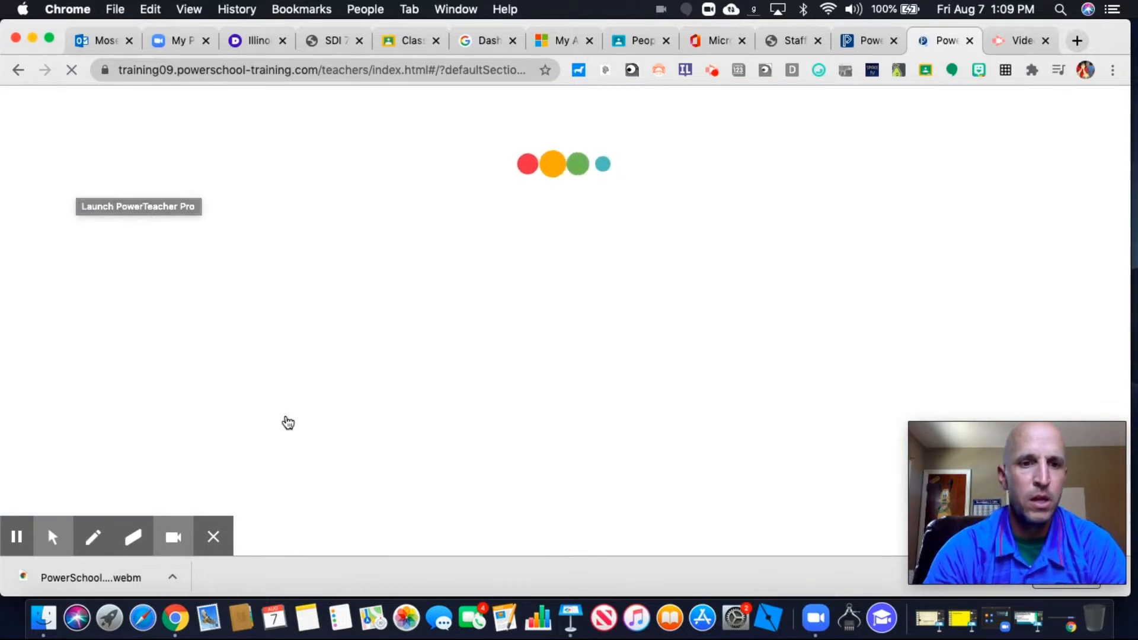
click(210, 538)
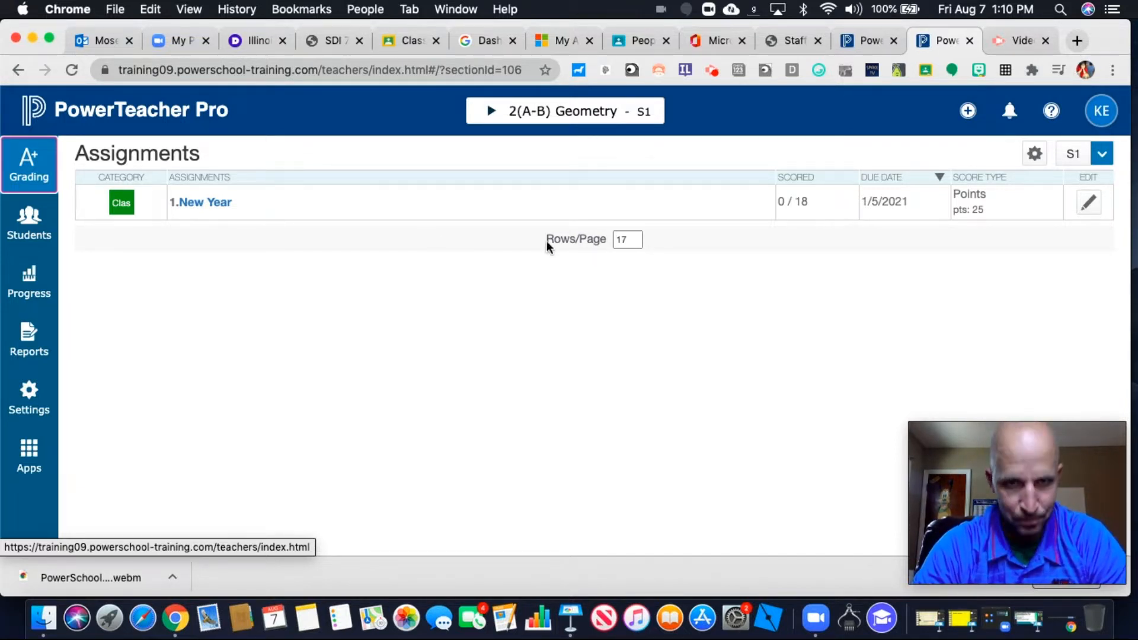
click(492, 112)
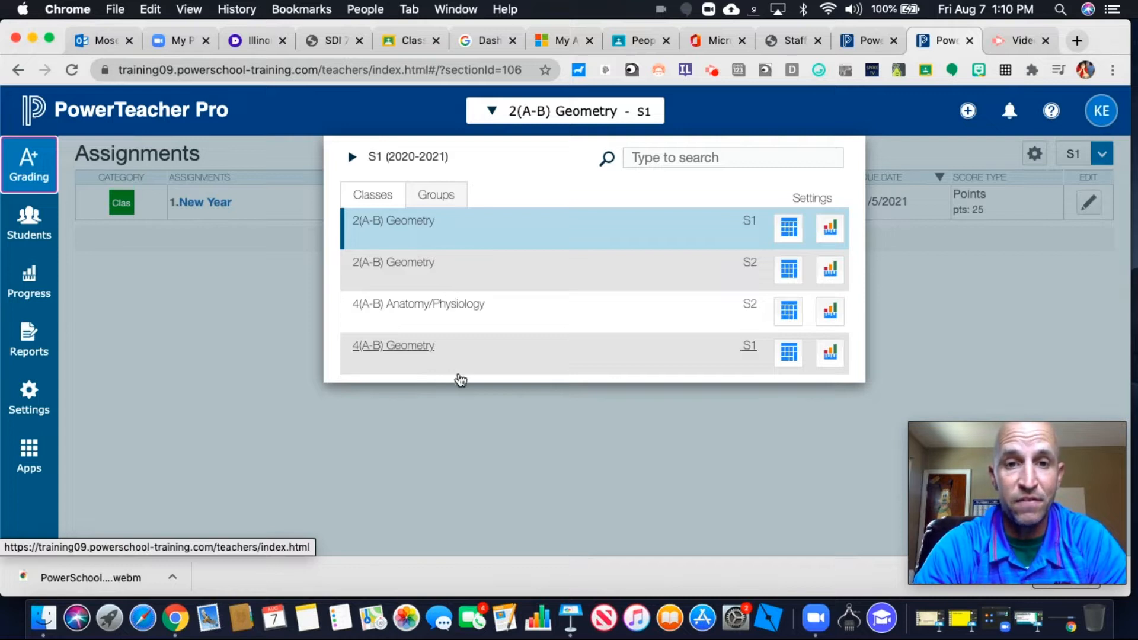
click(432, 308)
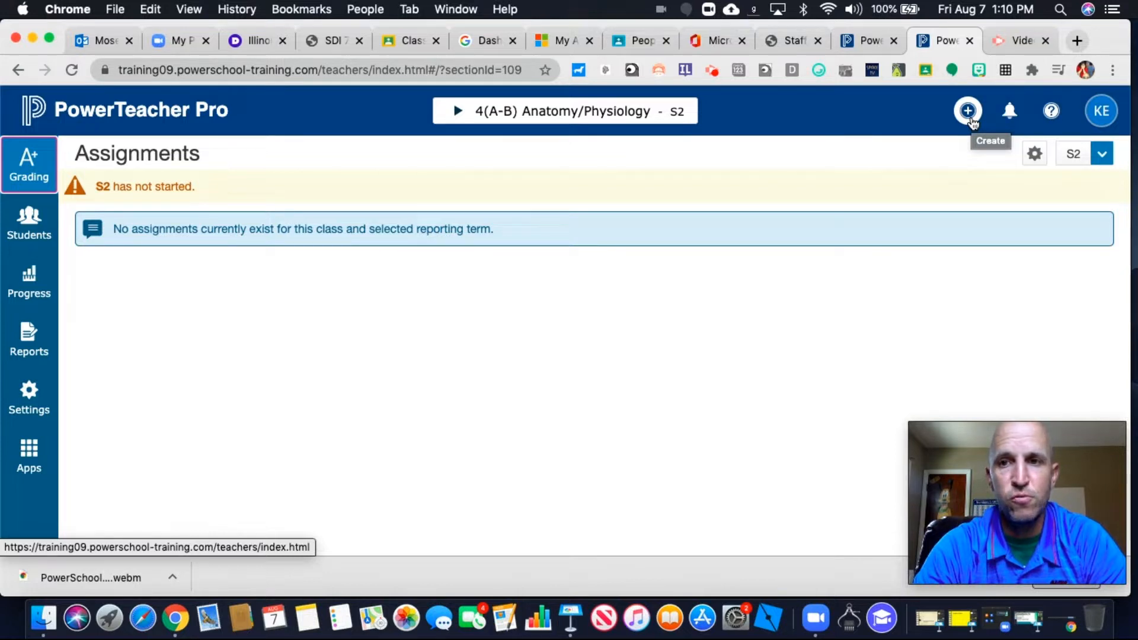
Start a new assignment for the 4(A-B) Anatomy/Physiology class and name it New Year
click(972, 122)
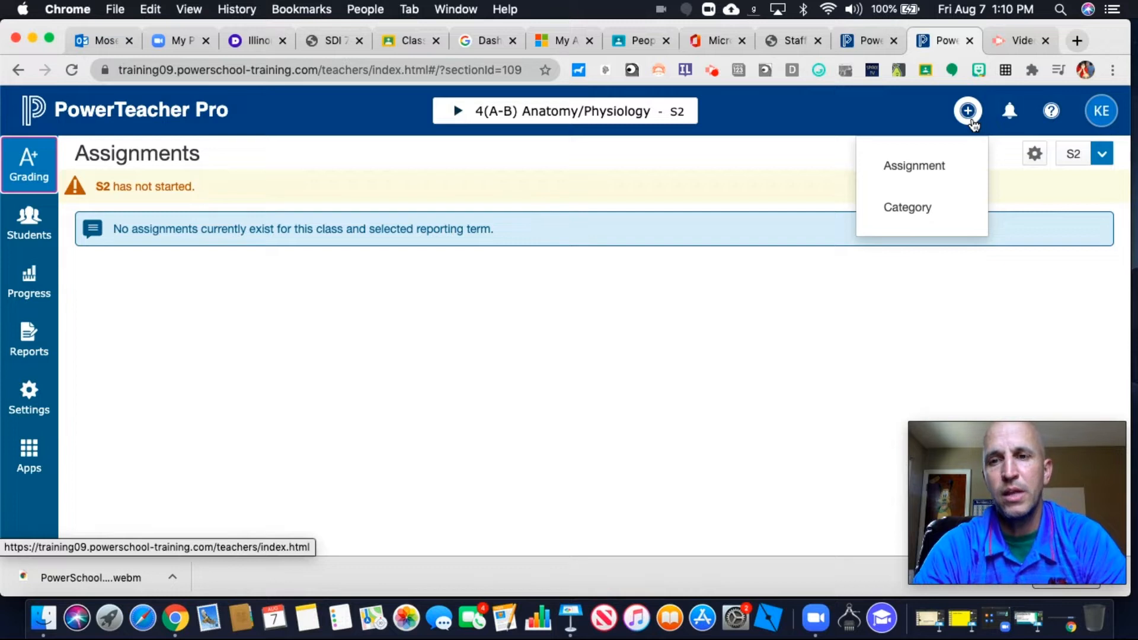
click(932, 171)
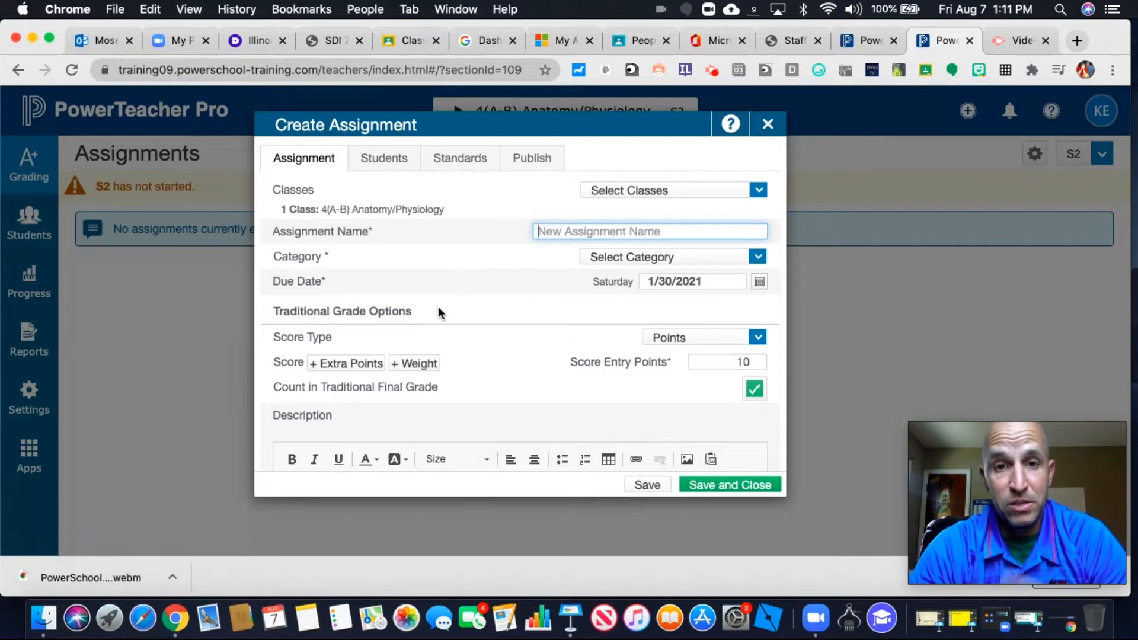
click(759, 190)
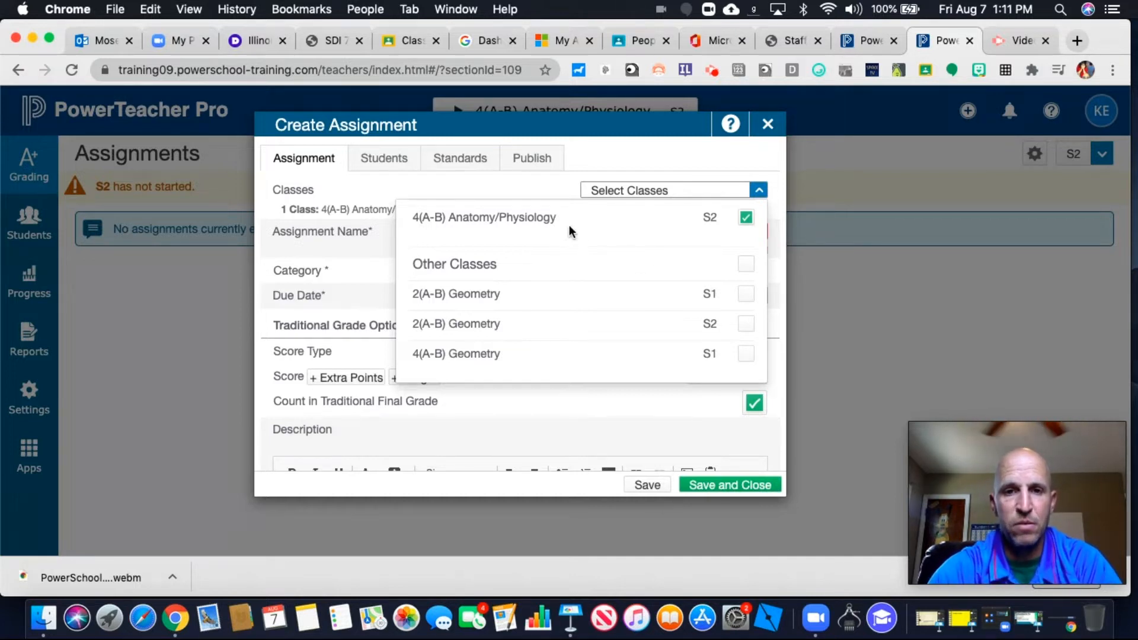
click(533, 197)
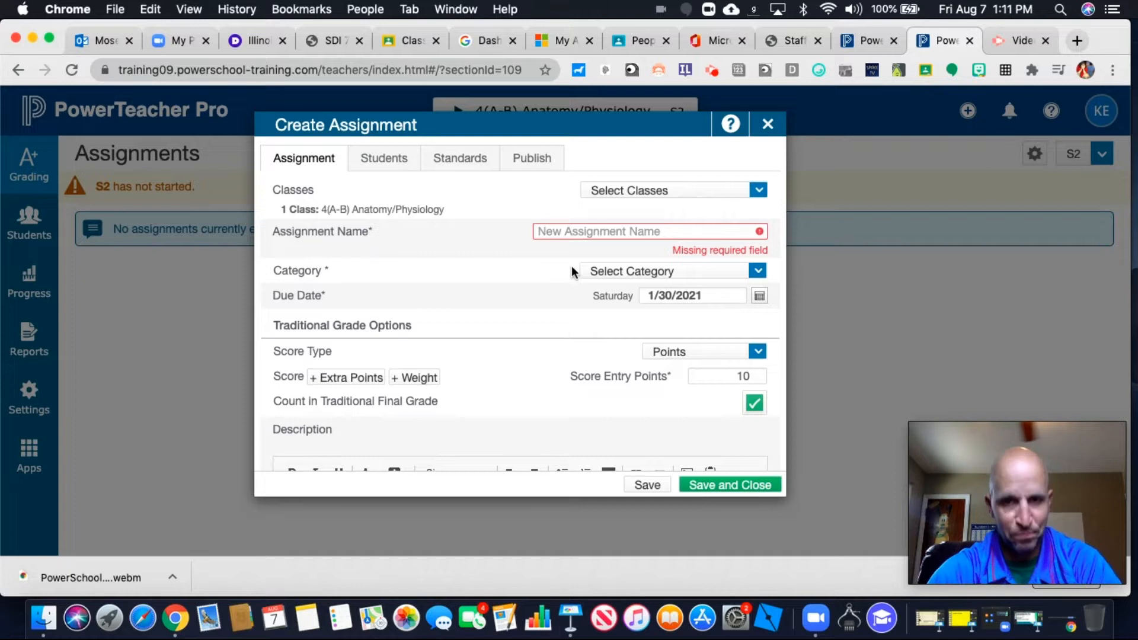
click(578, 235)
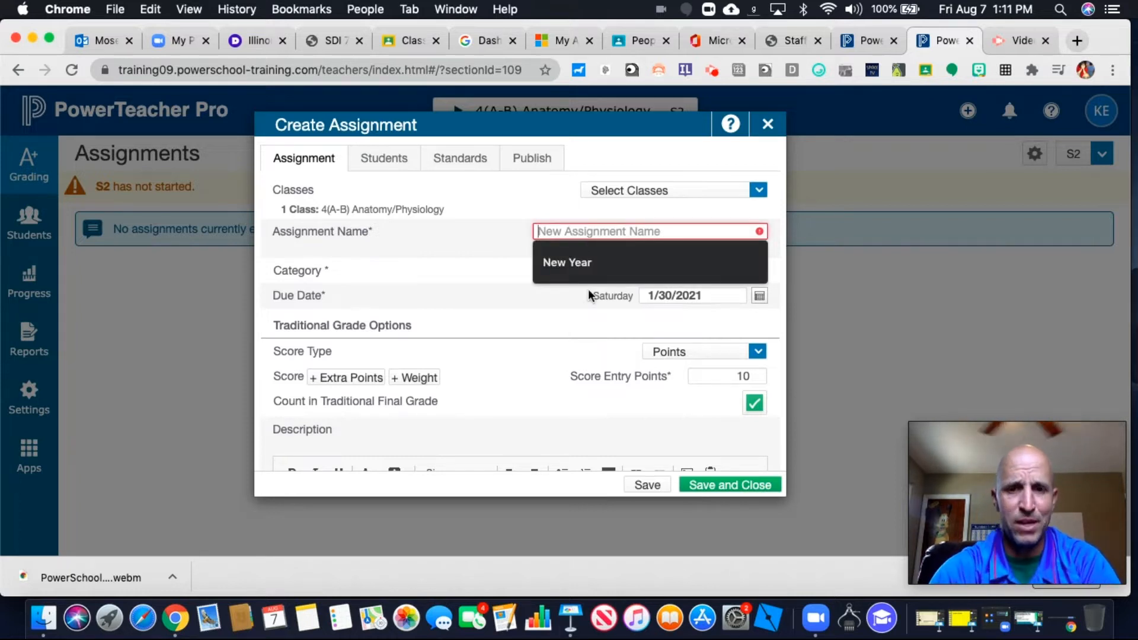
click(578, 263)
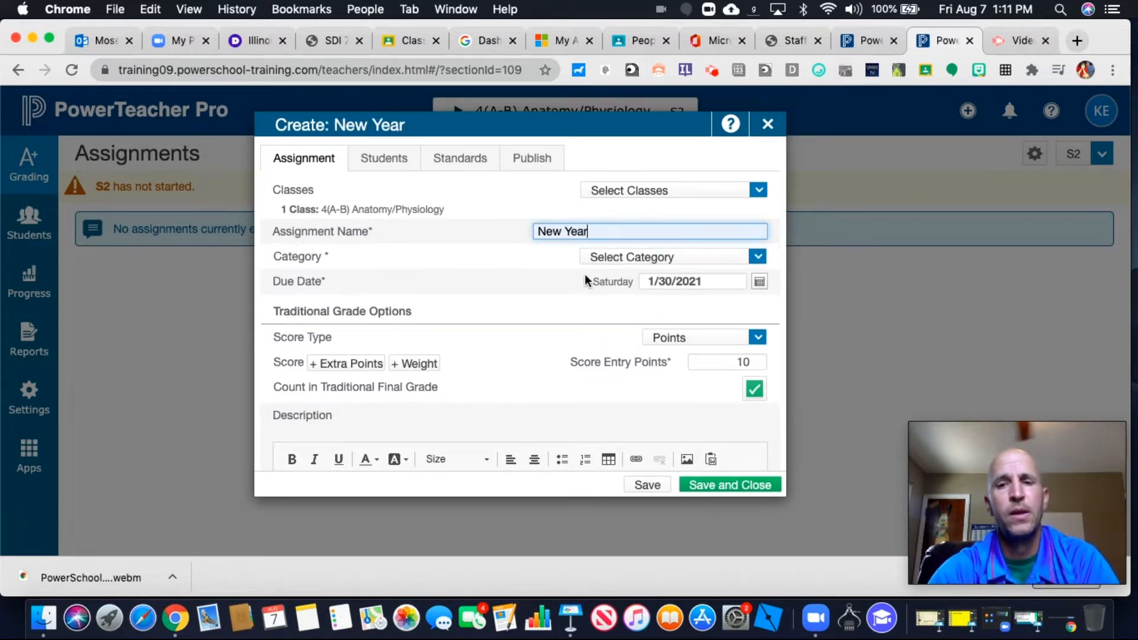
Set the assignment's category to Classwork and check its due date in the calendar
click(754, 258)
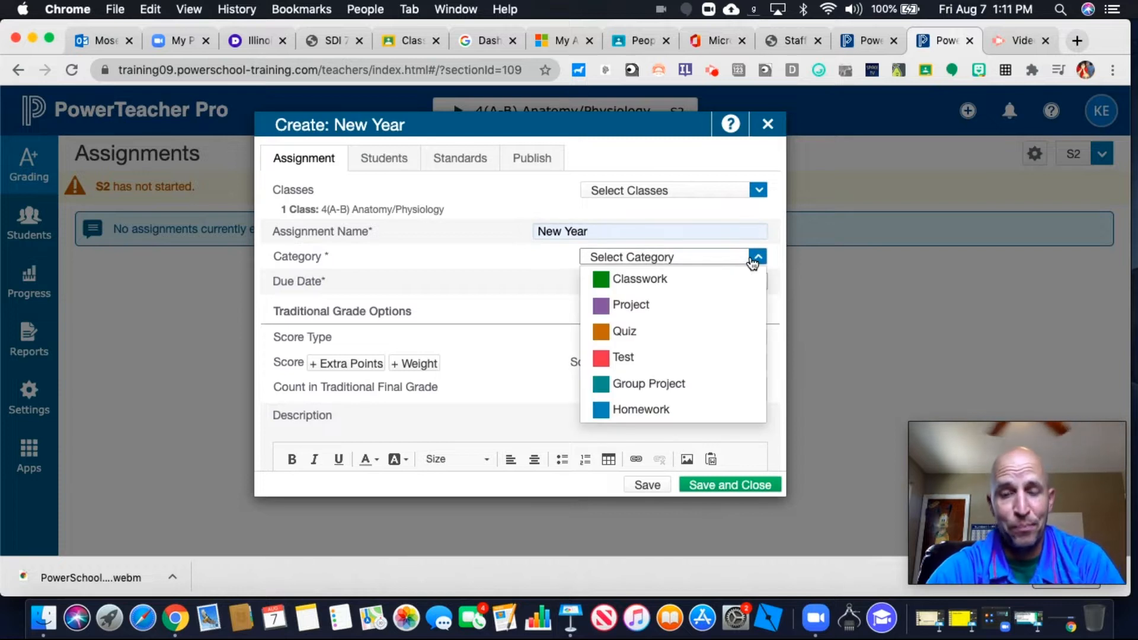
click(690, 285)
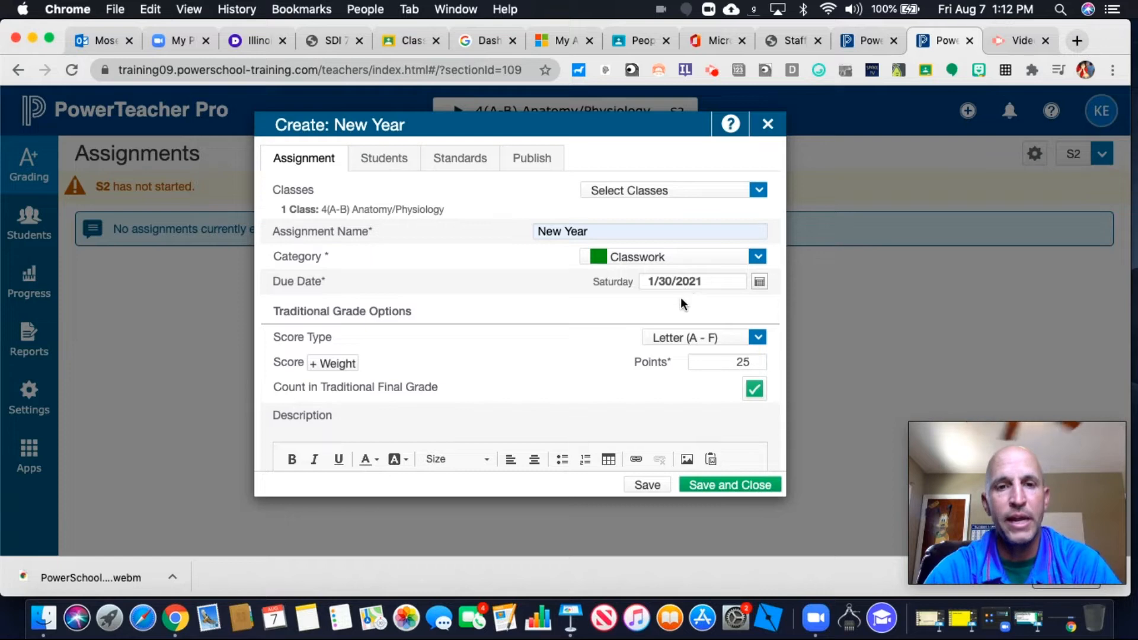
click(760, 282)
click(591, 317)
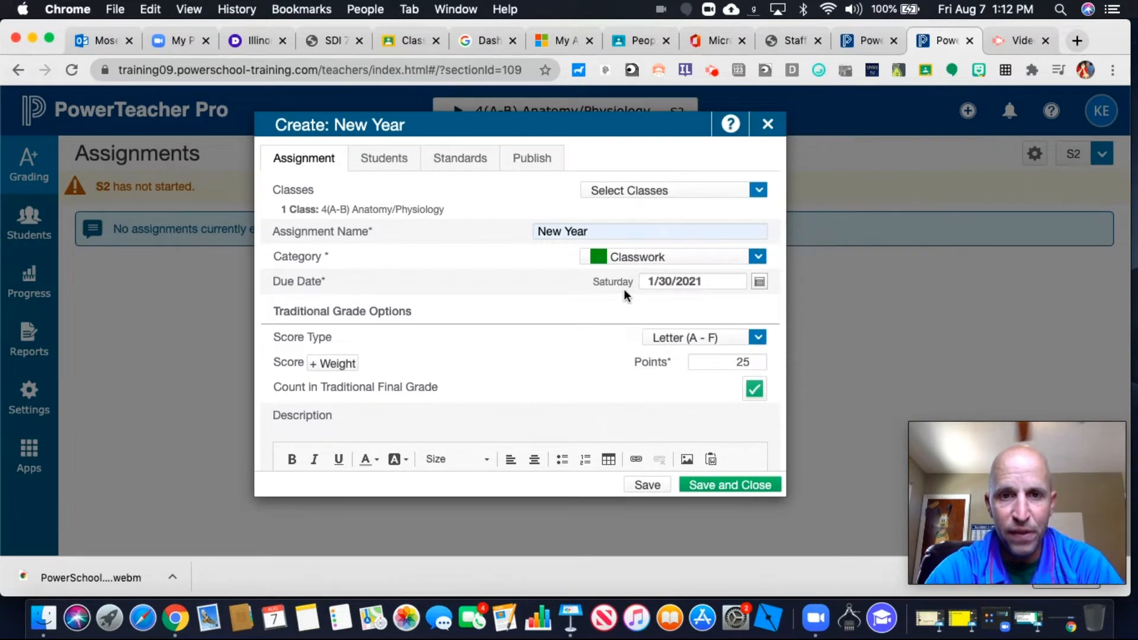
Set the assignment's score type to Points with 25 score entry points
click(756, 338)
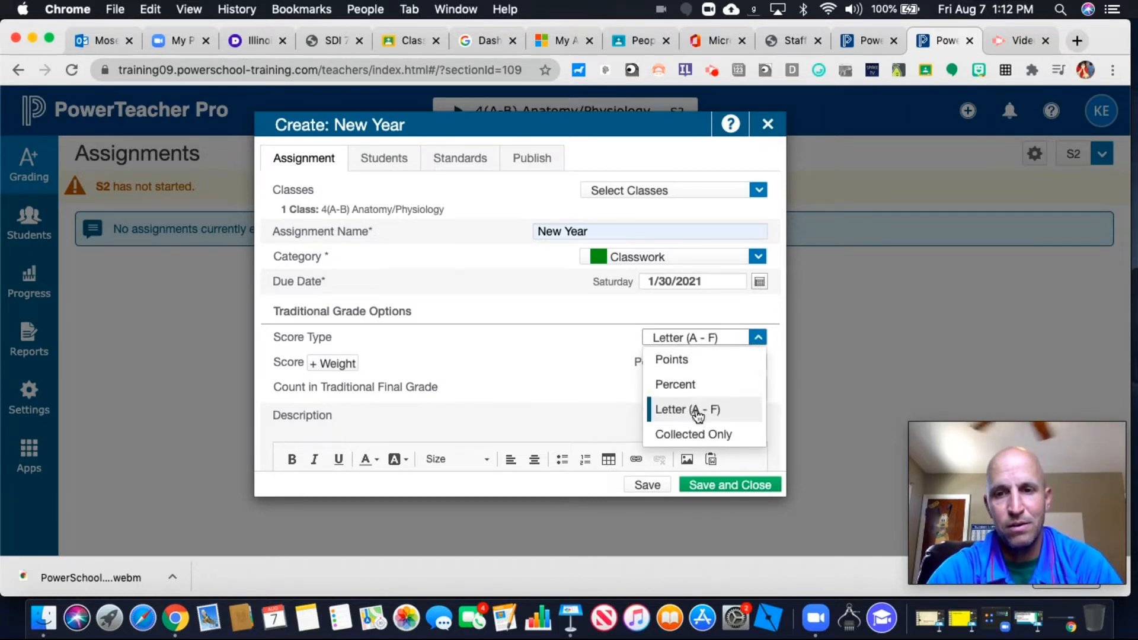
click(682, 360)
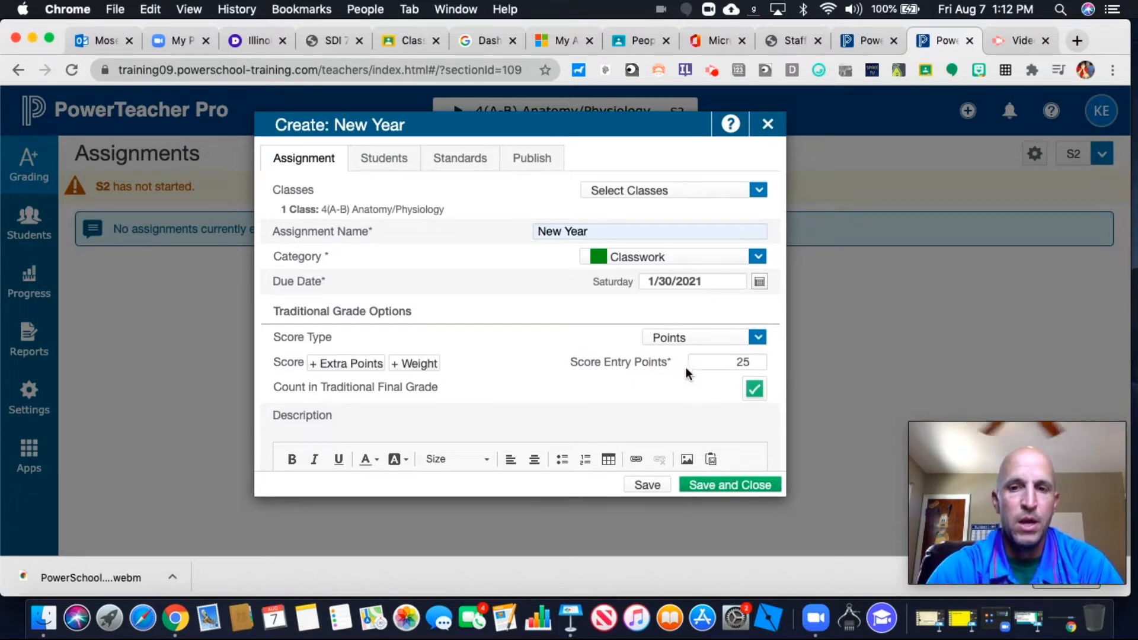
click(749, 362)
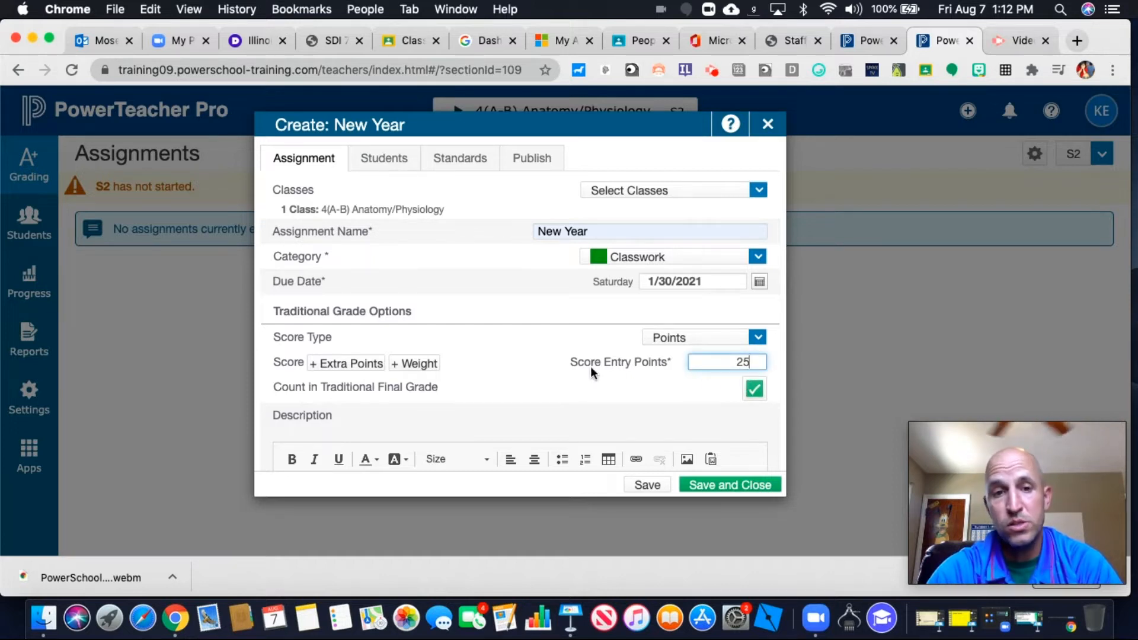
Try out the extra points and weight options for the assignment's score, removing each one again
click(354, 367)
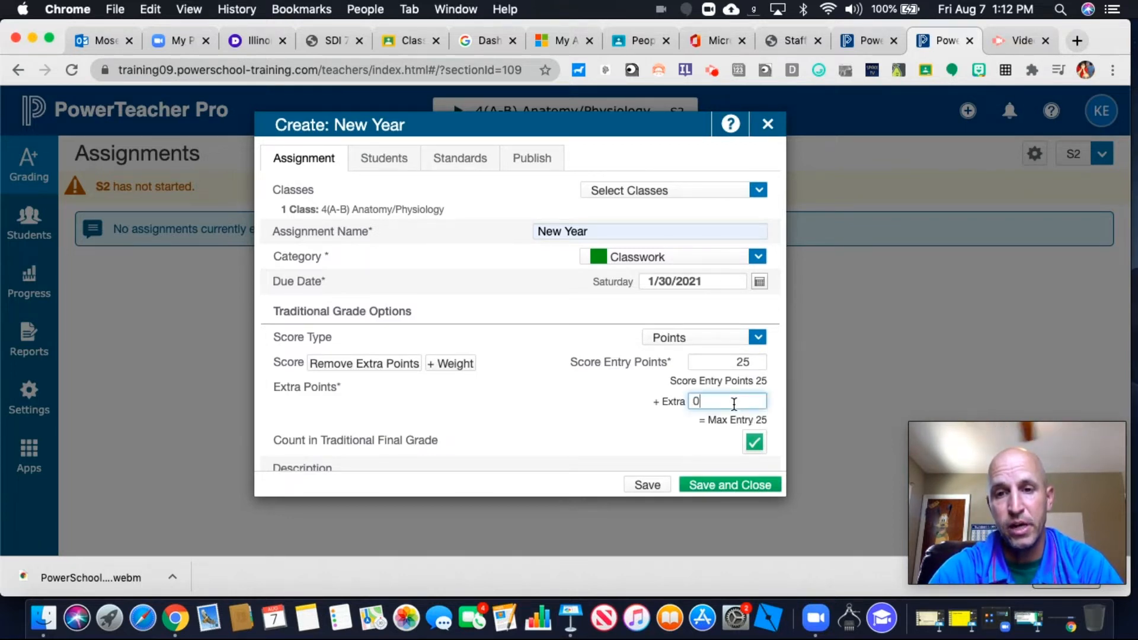
click(385, 368)
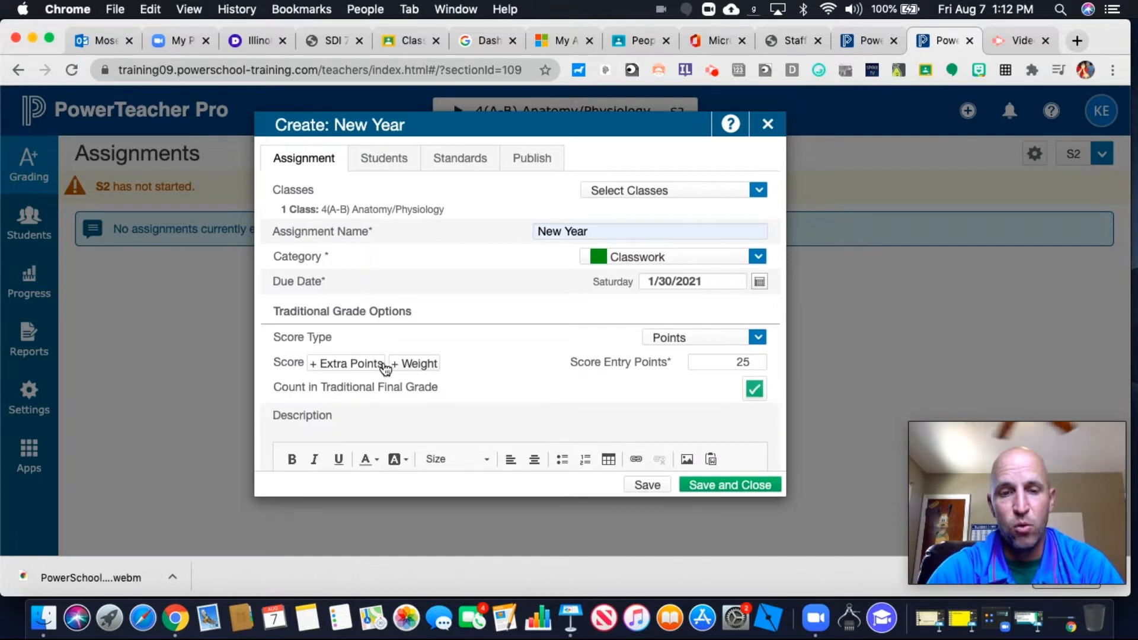
click(414, 368)
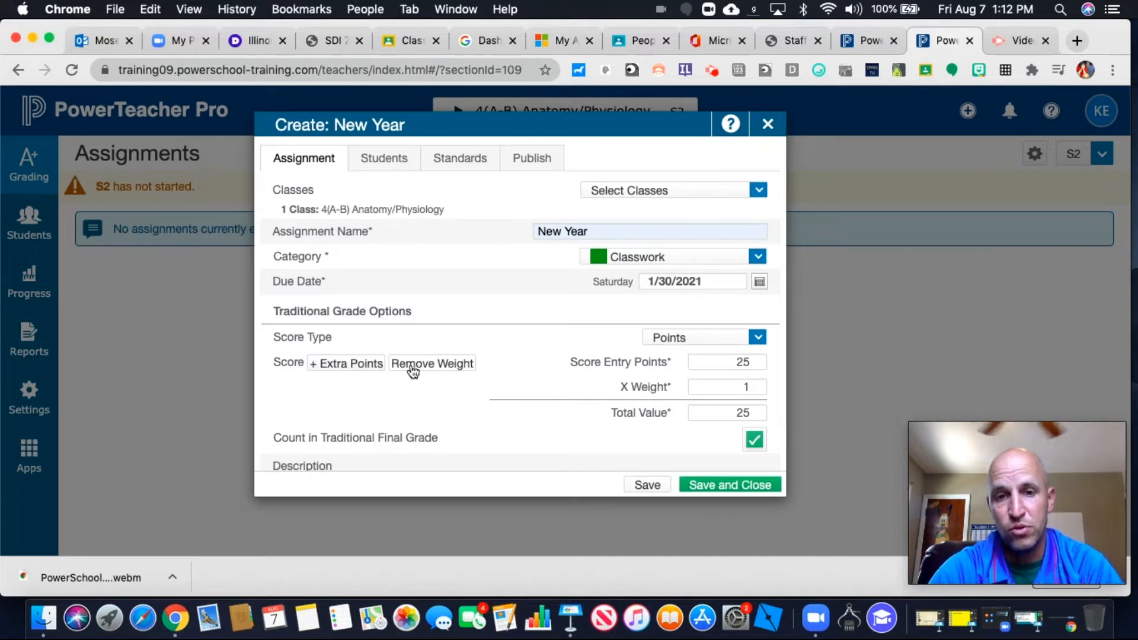
click(416, 368)
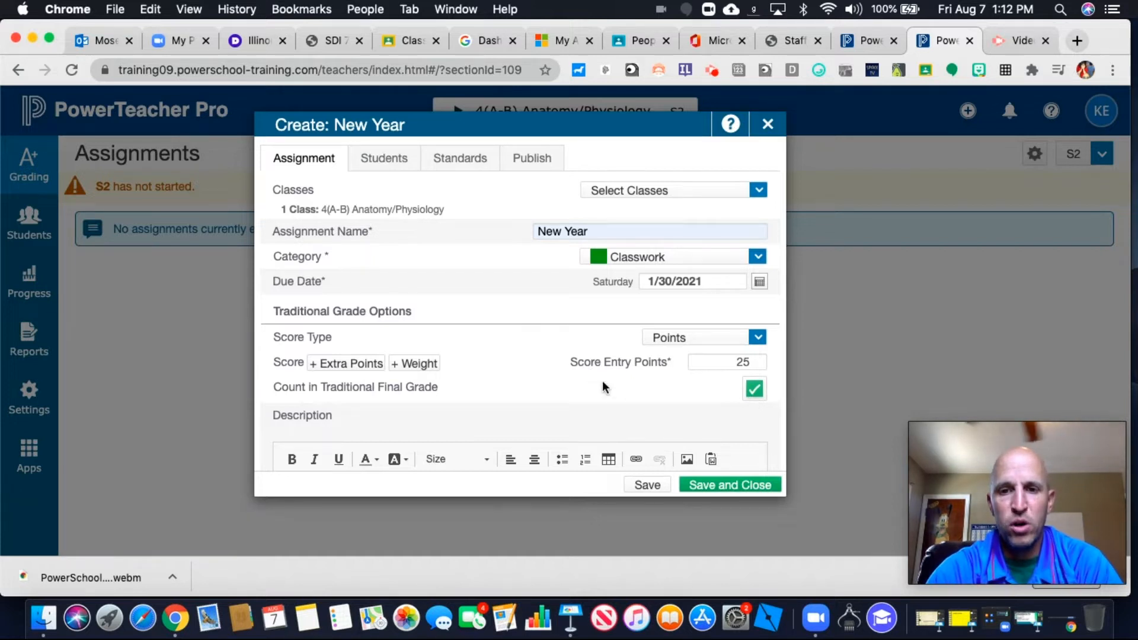
Limit the assignment to the first student, reselect all students and display only the selected ones
click(396, 160)
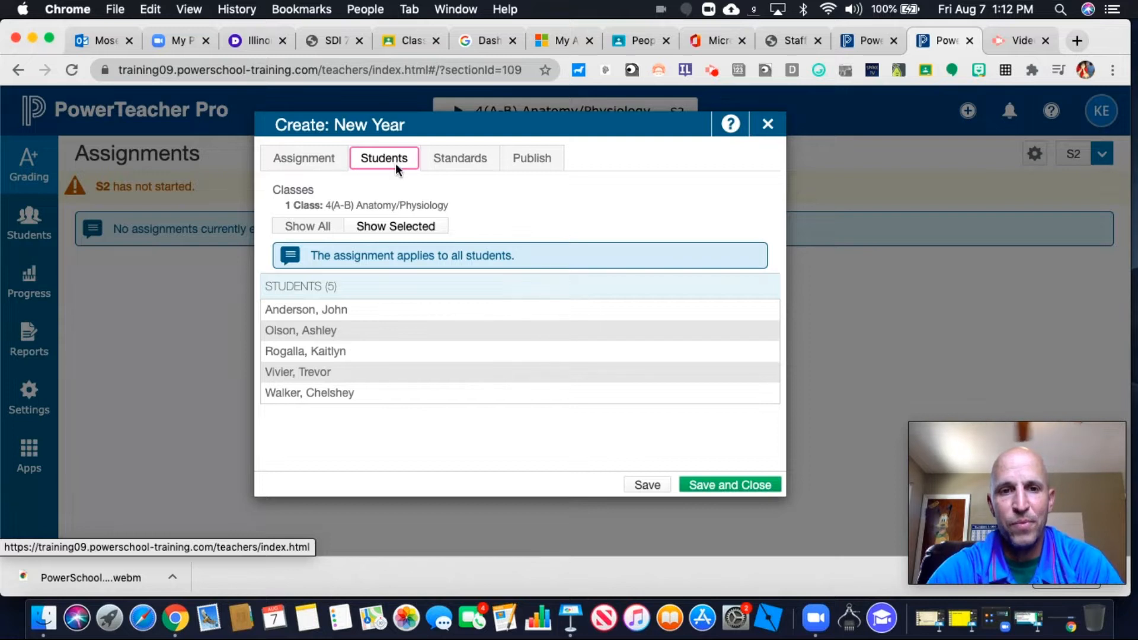
click(313, 230)
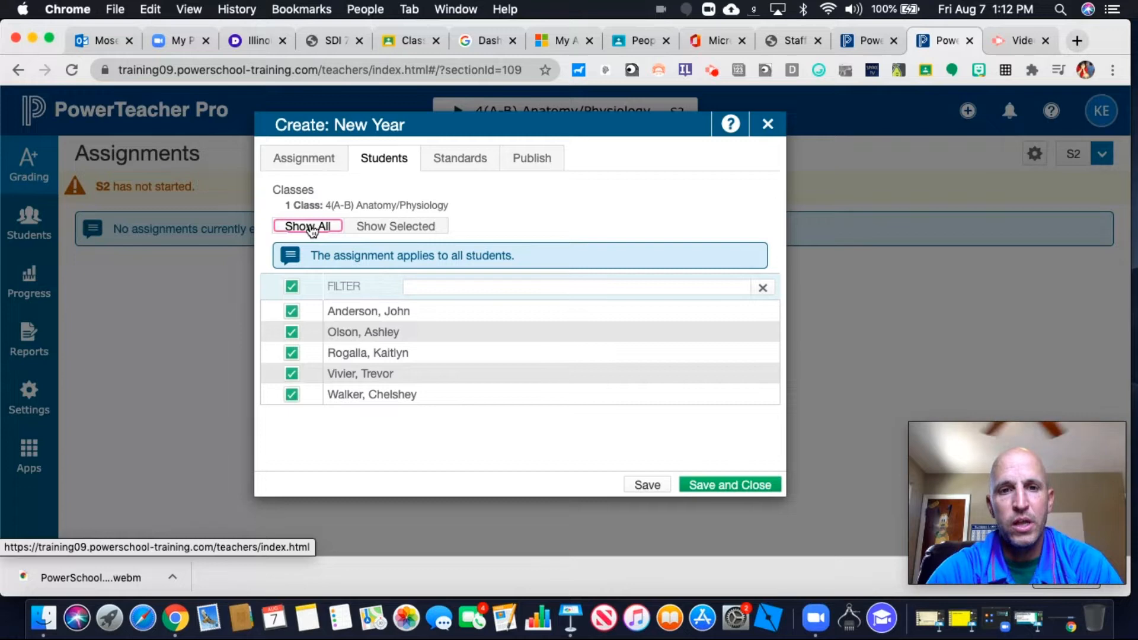
click(292, 287)
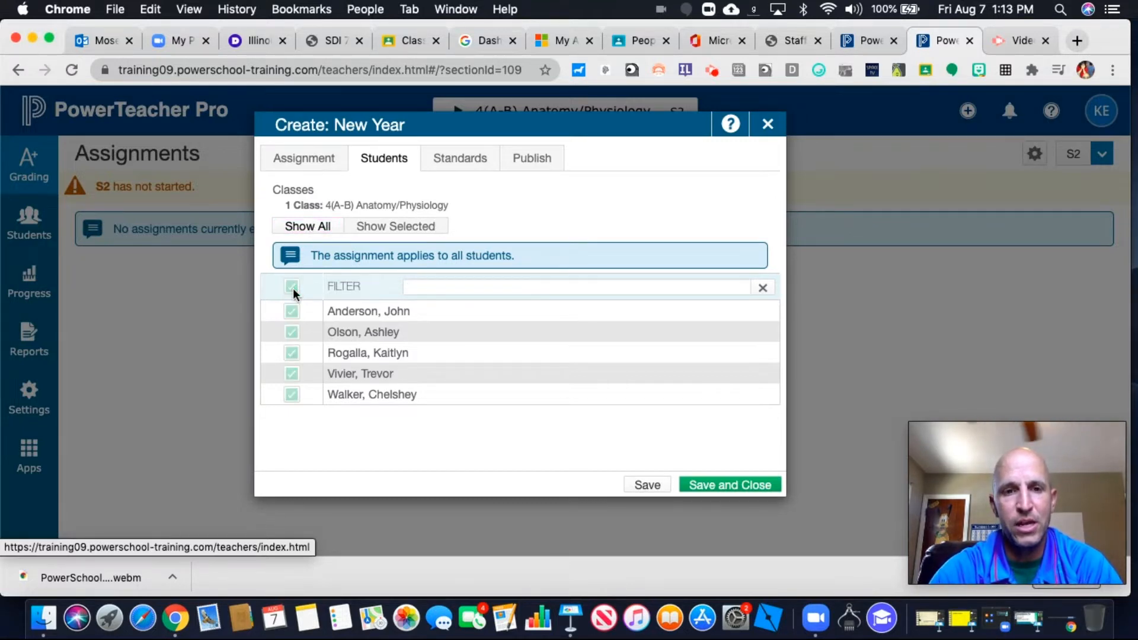
click(291, 314)
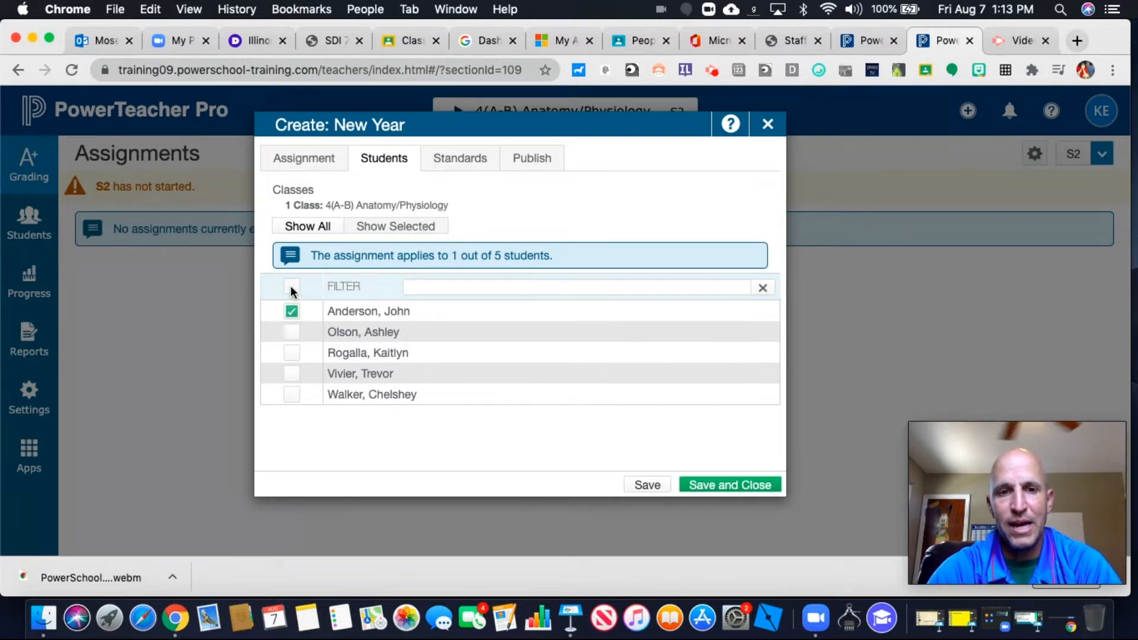
click(291, 286)
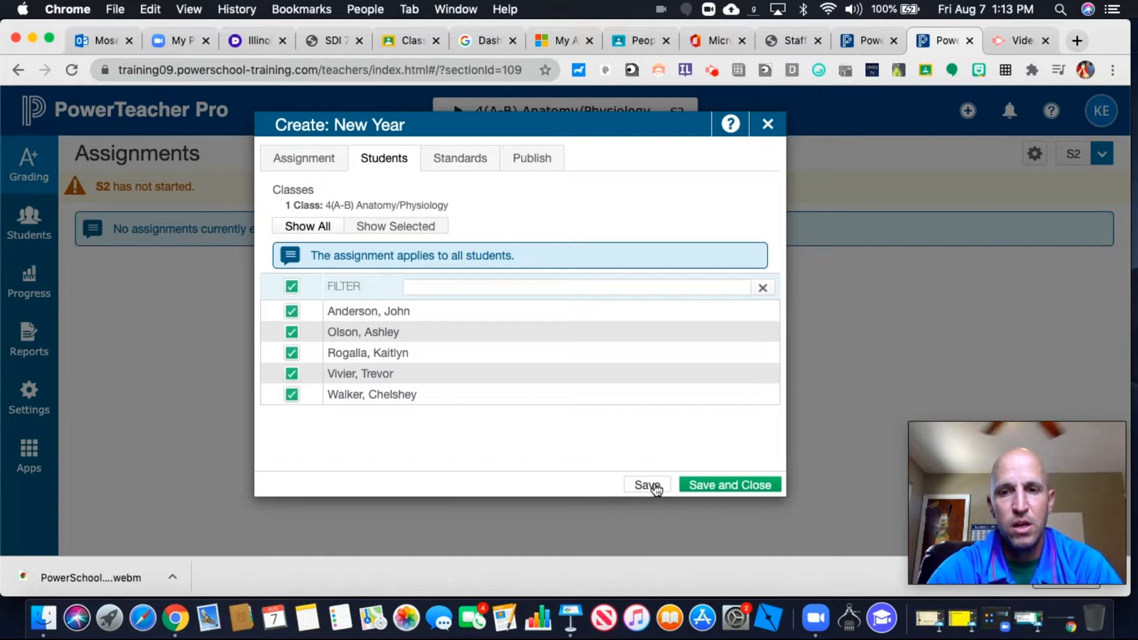
click(368, 226)
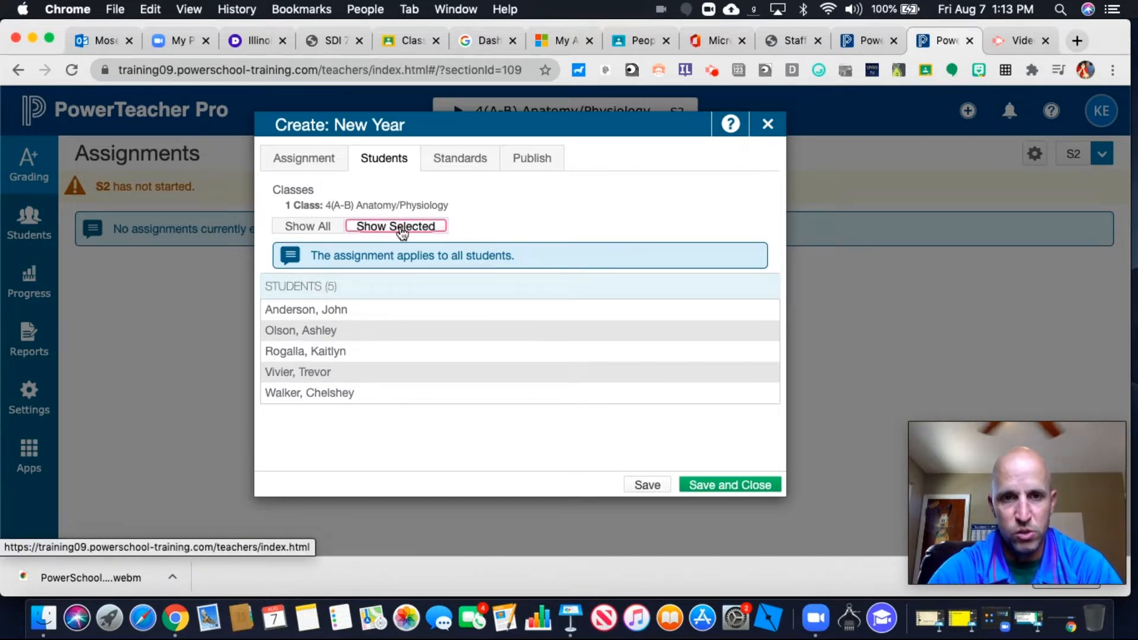
Include only the 9-10.LIT literacy standard in the assignment, counted in the grade
click(460, 165)
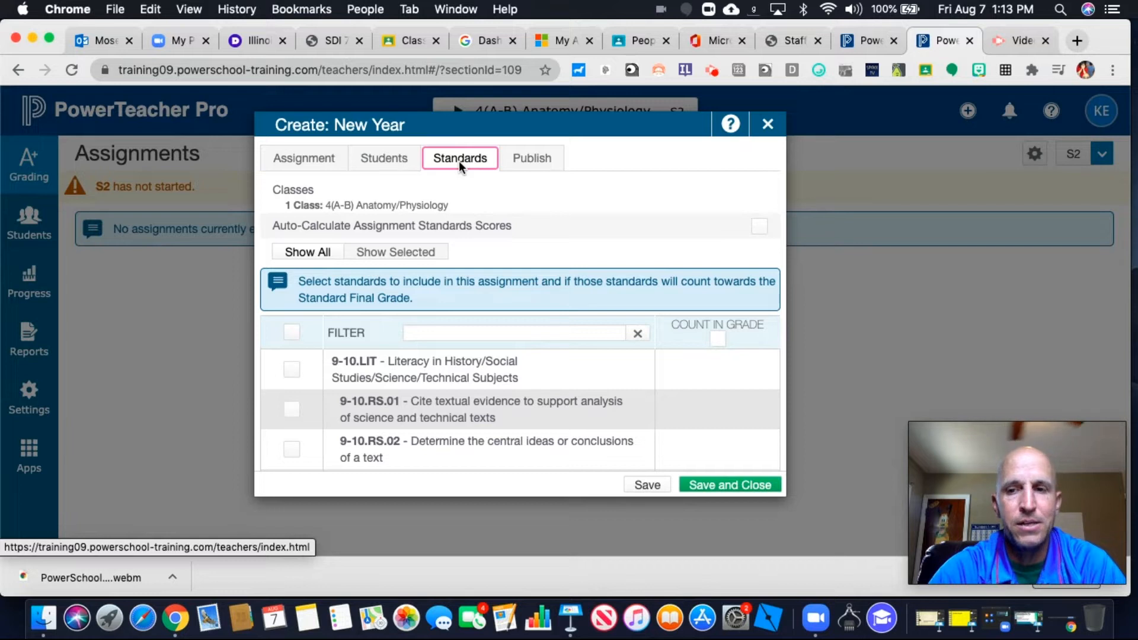
scroll(373, 377, down, 1)
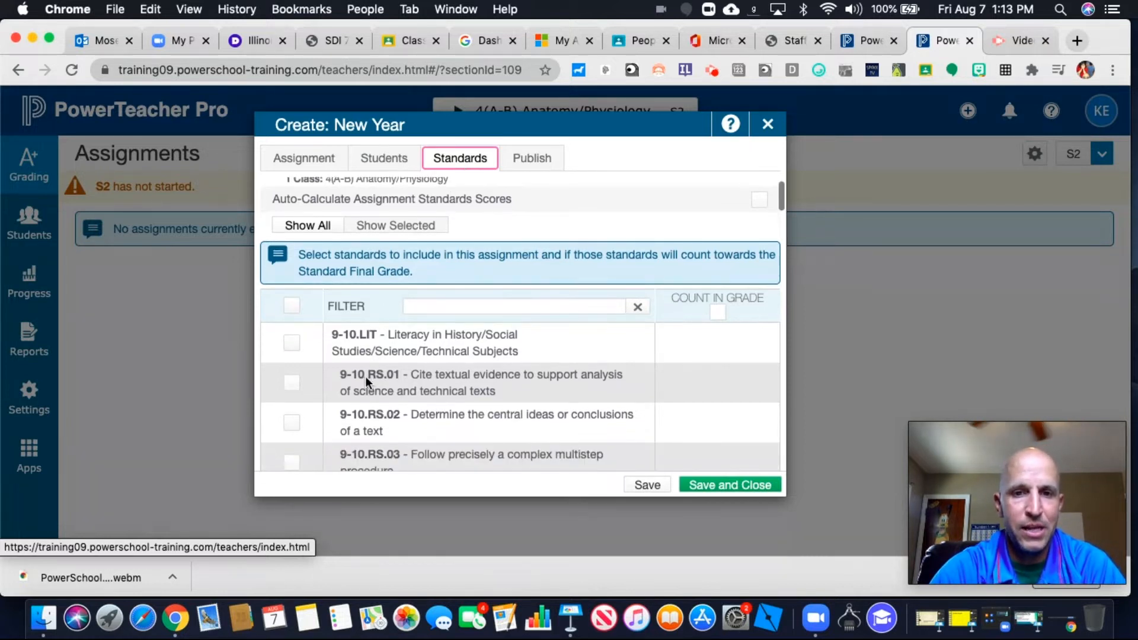
click(291, 342)
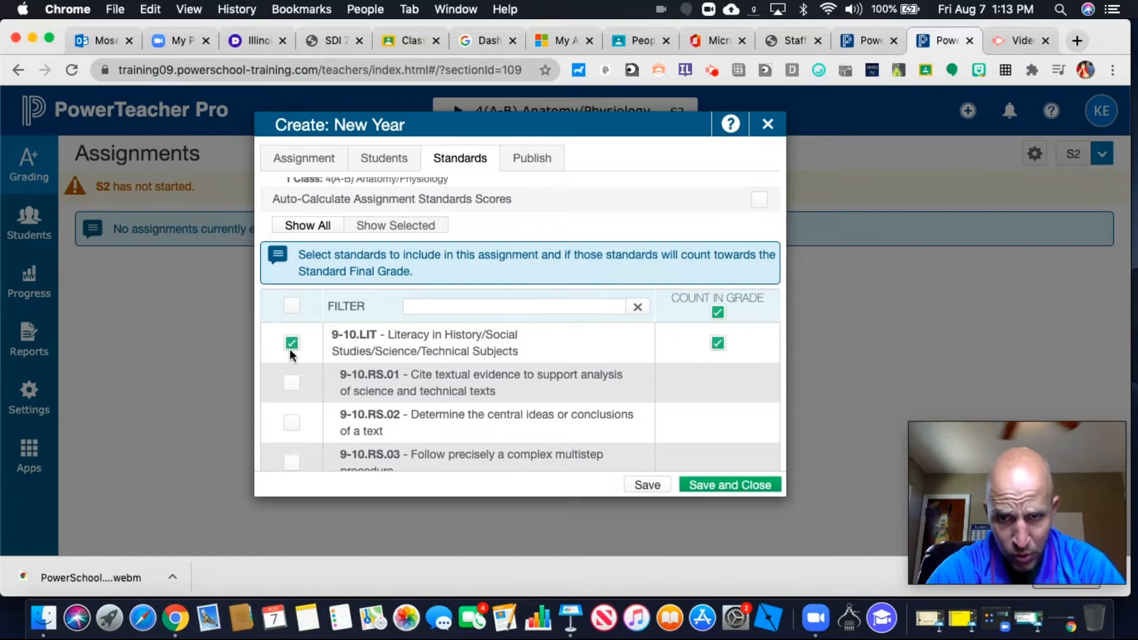
click(290, 384)
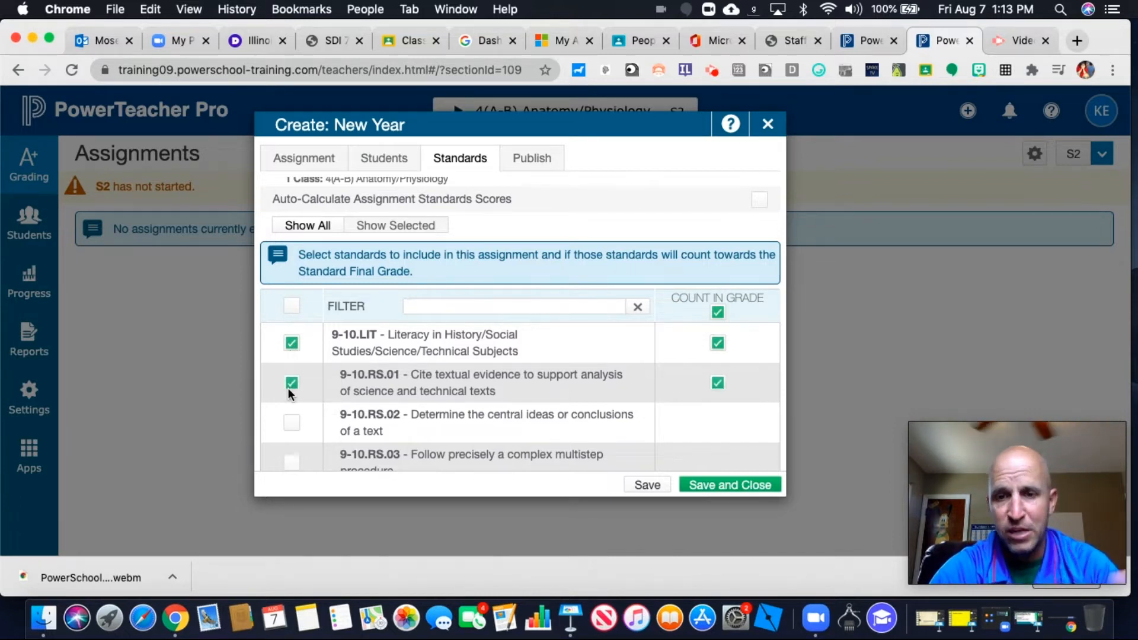
click(290, 384)
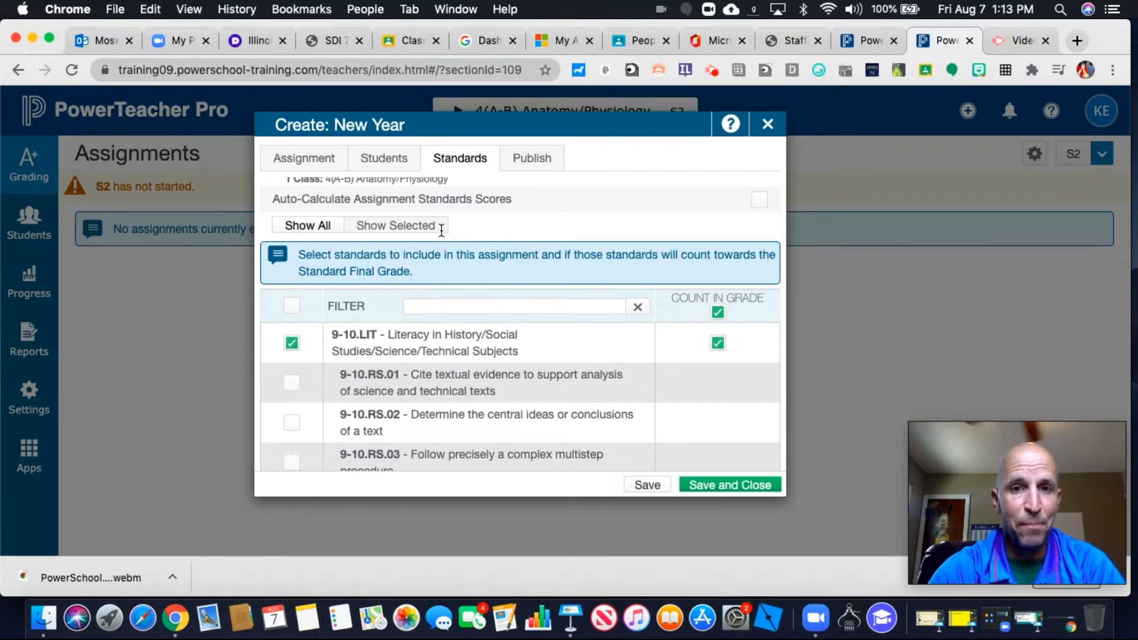
Set the assignment to publish immediately, then save and close it
click(520, 161)
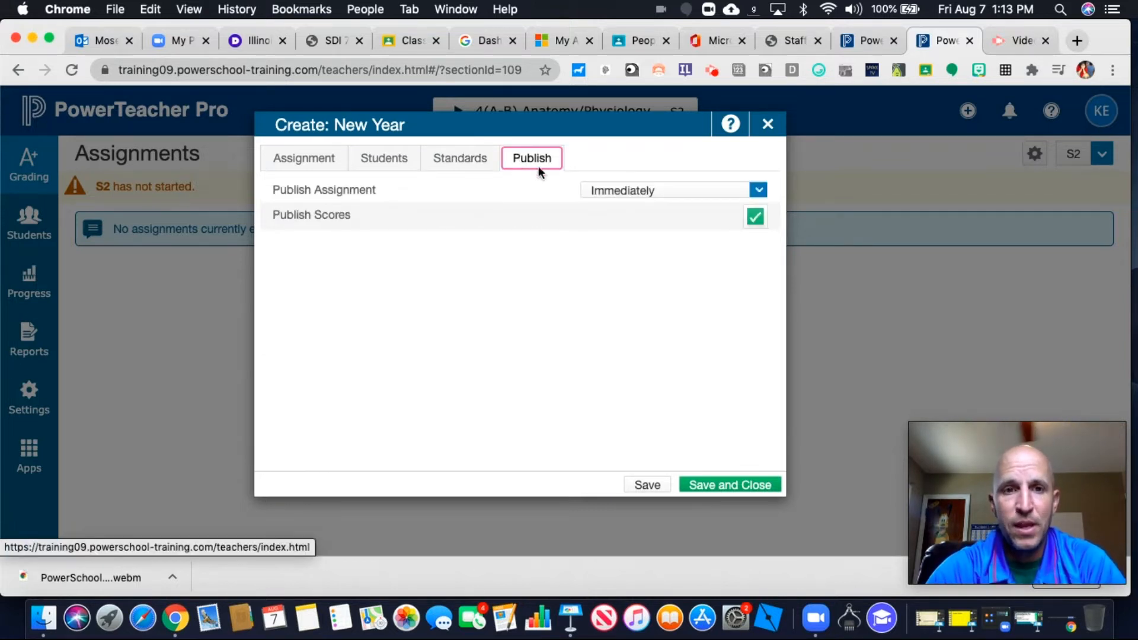
click(759, 190)
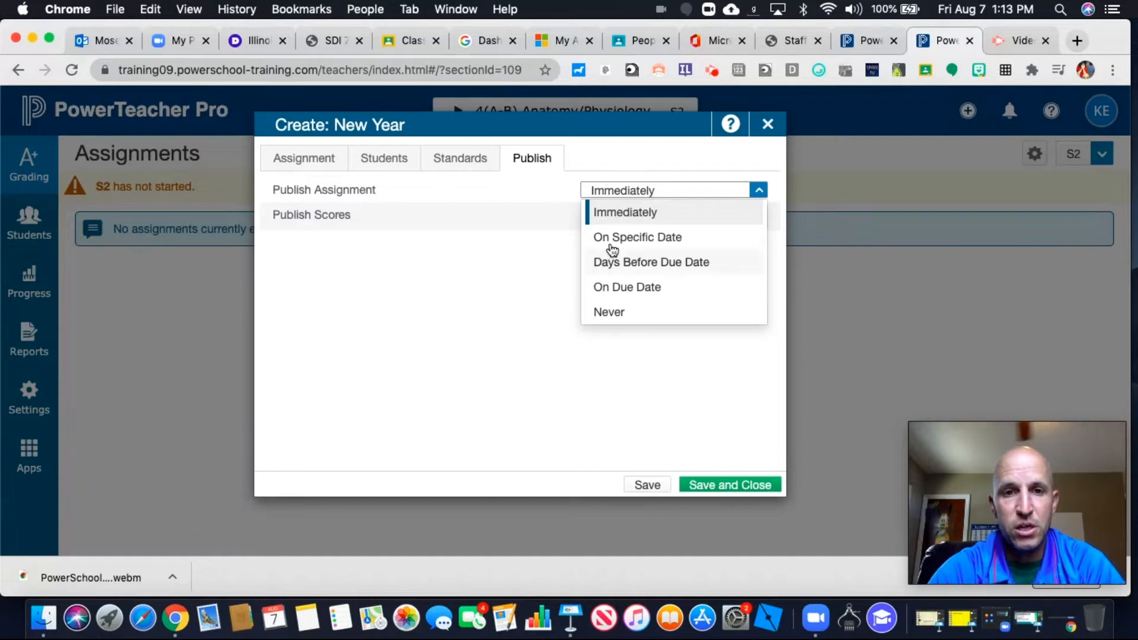
click(634, 219)
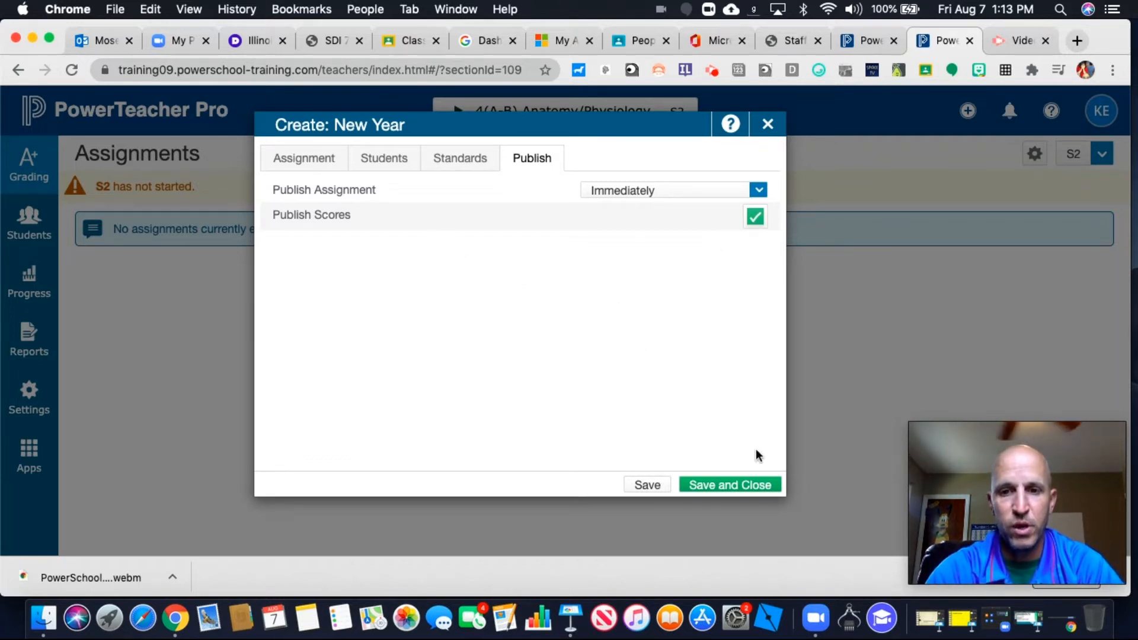
click(304, 158)
click(739, 485)
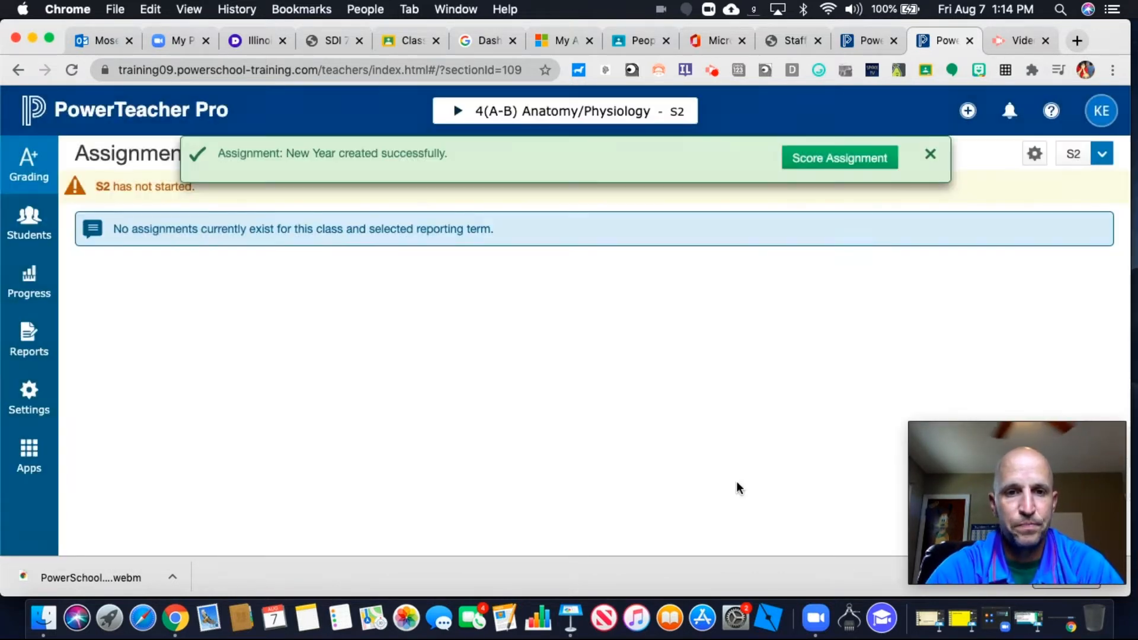
Dismiss the assignment creation notice and open the class's scoresheet
click(929, 156)
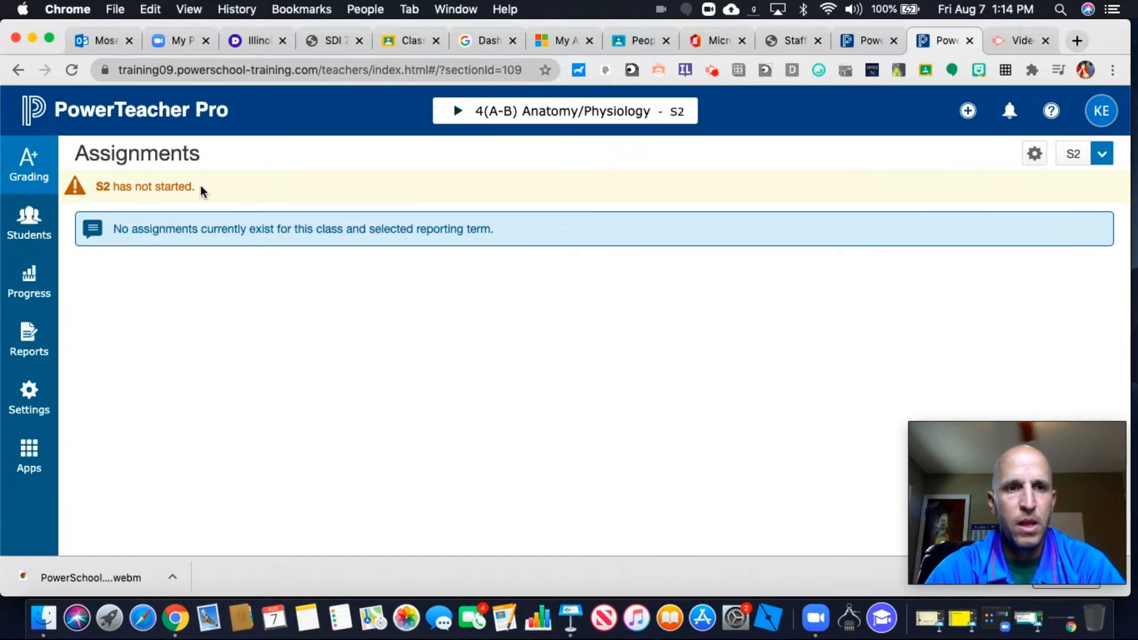
click(31, 167)
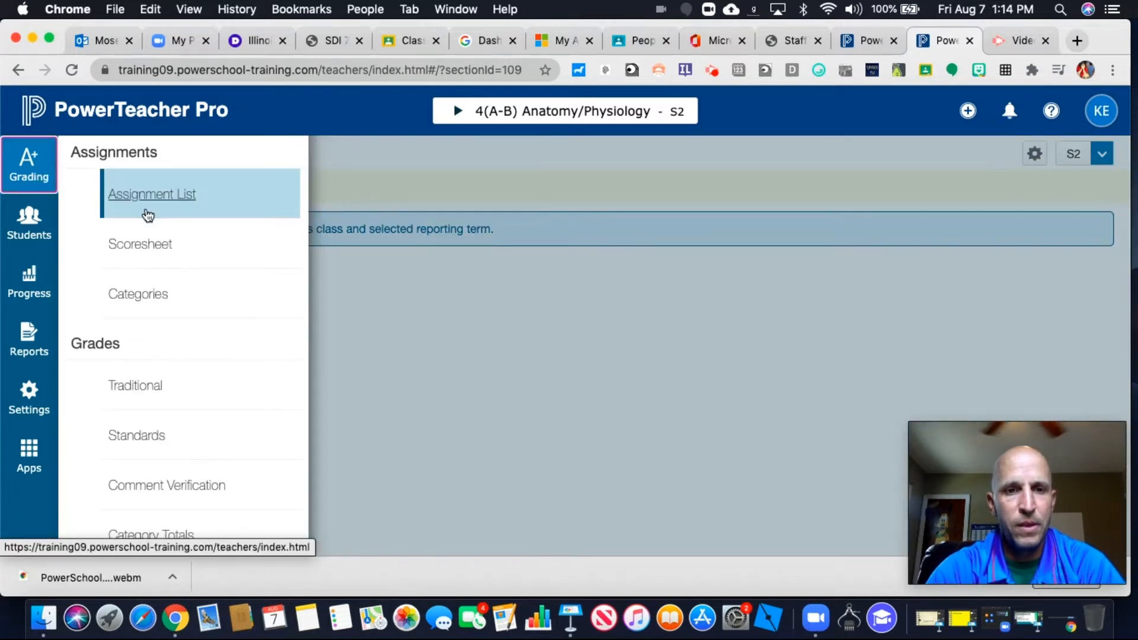
click(159, 248)
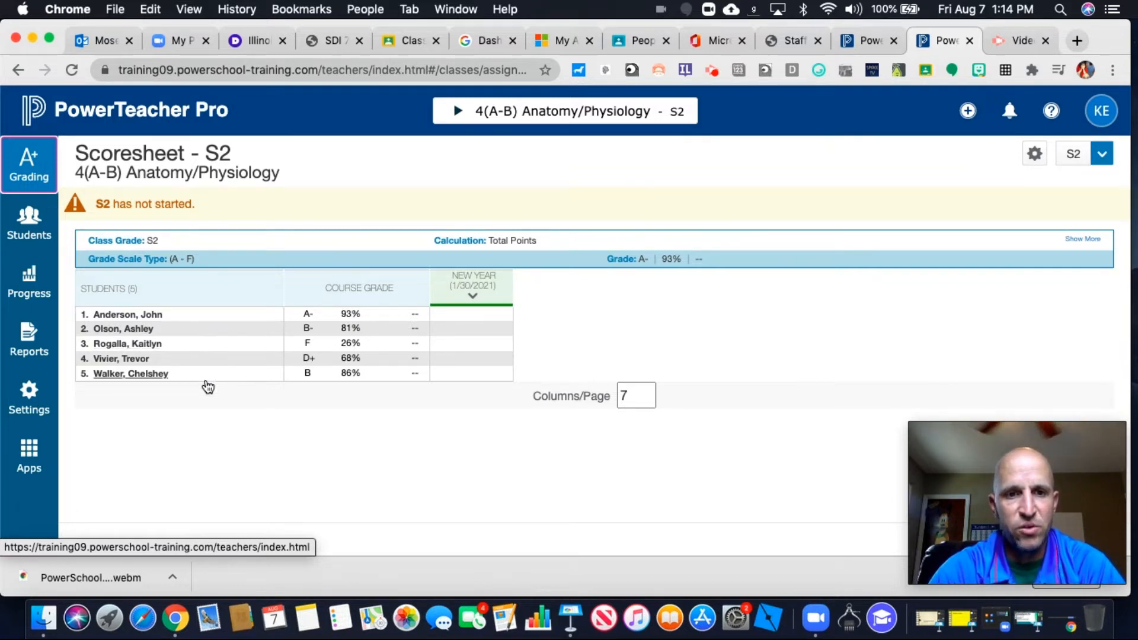
Score the New Year assignment with 10 points for the first student and 25 each for the second and third
click(475, 314)
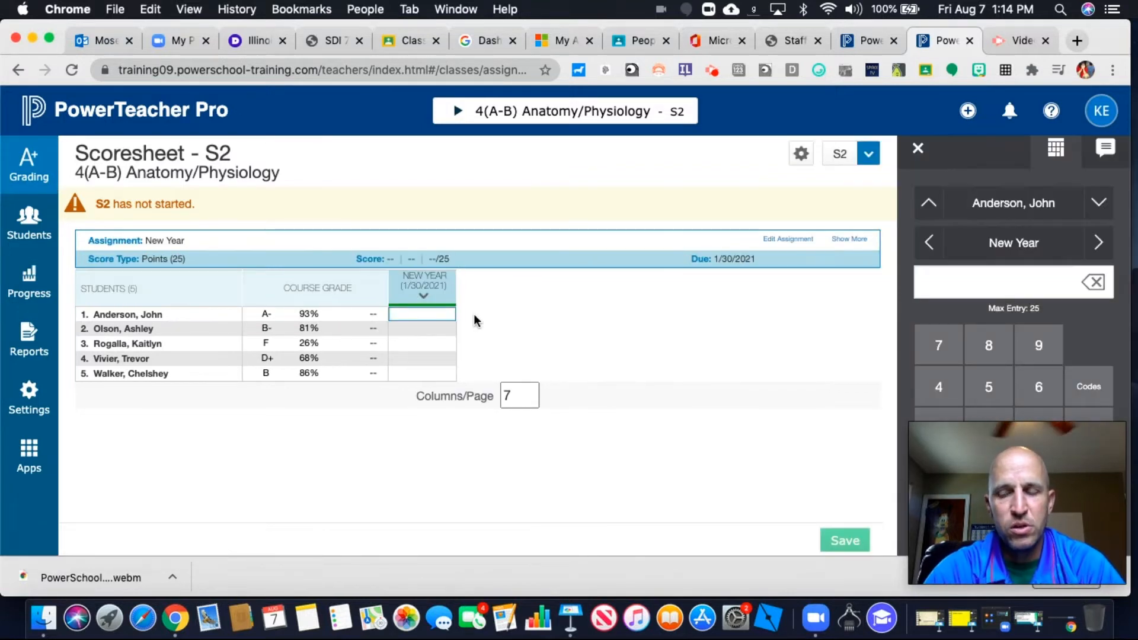
drag(962, 503, 117, 520)
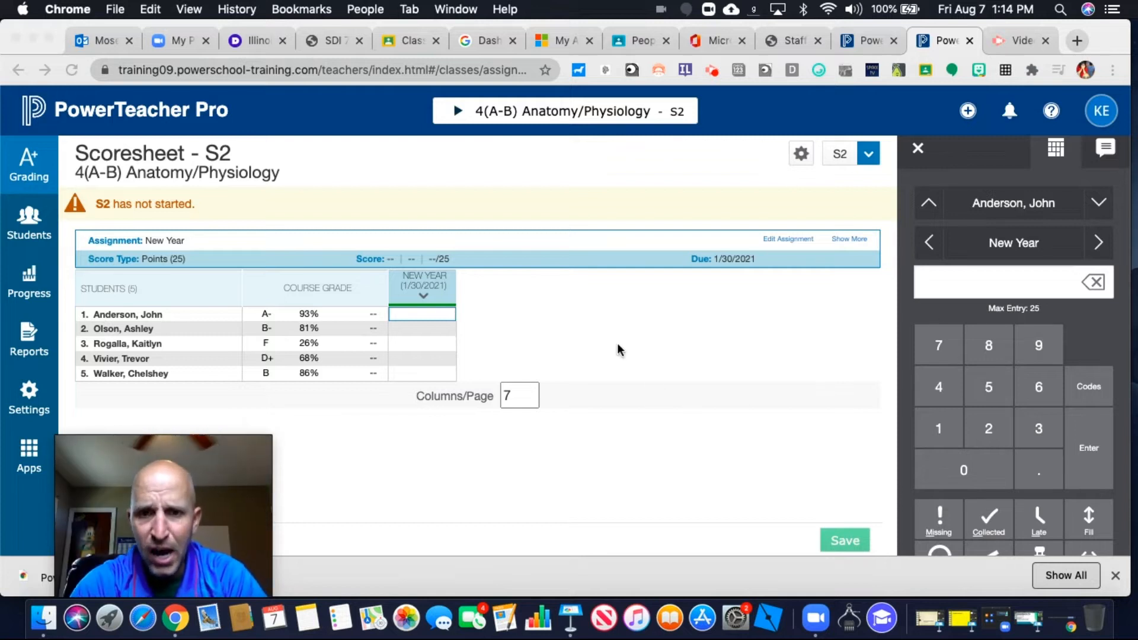
click(440, 317)
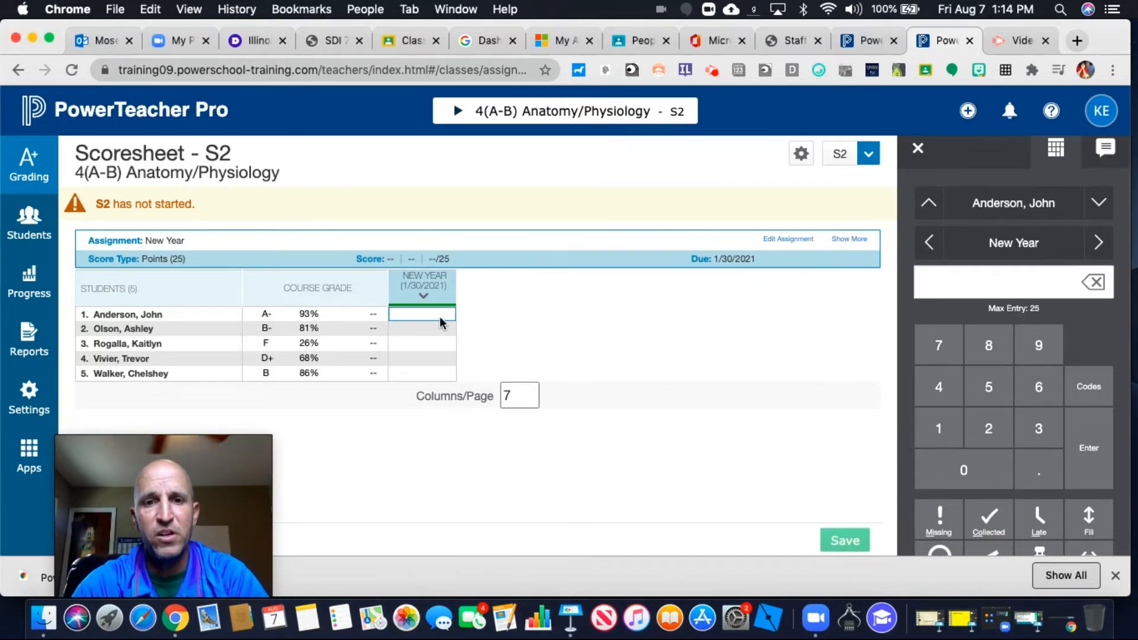
text(10)
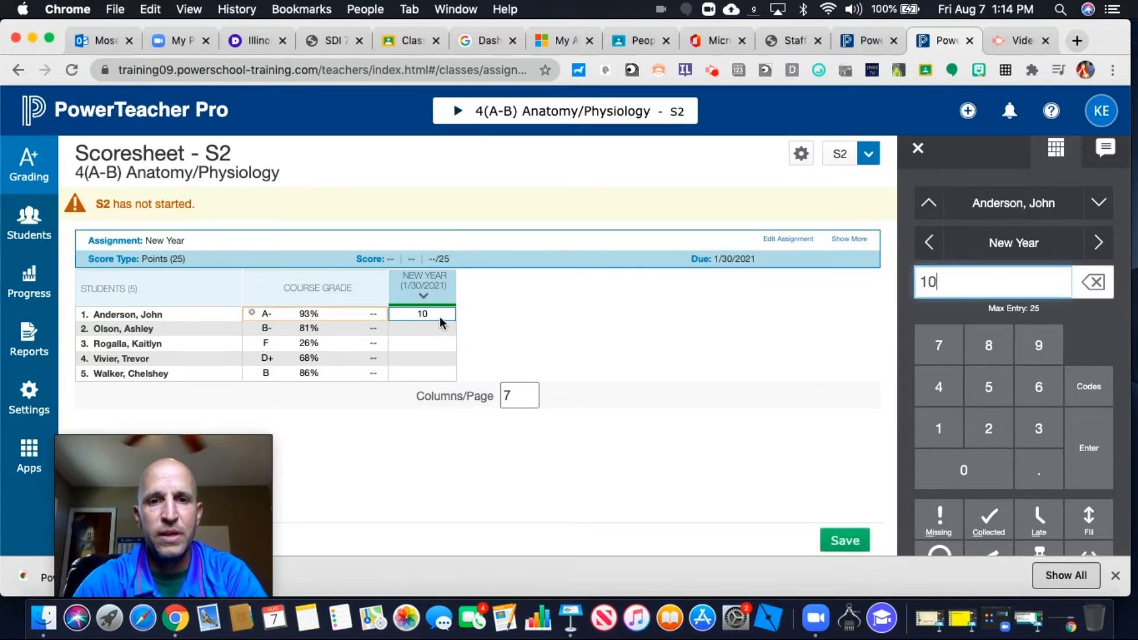
click(439, 335)
text(25)
click(450, 345)
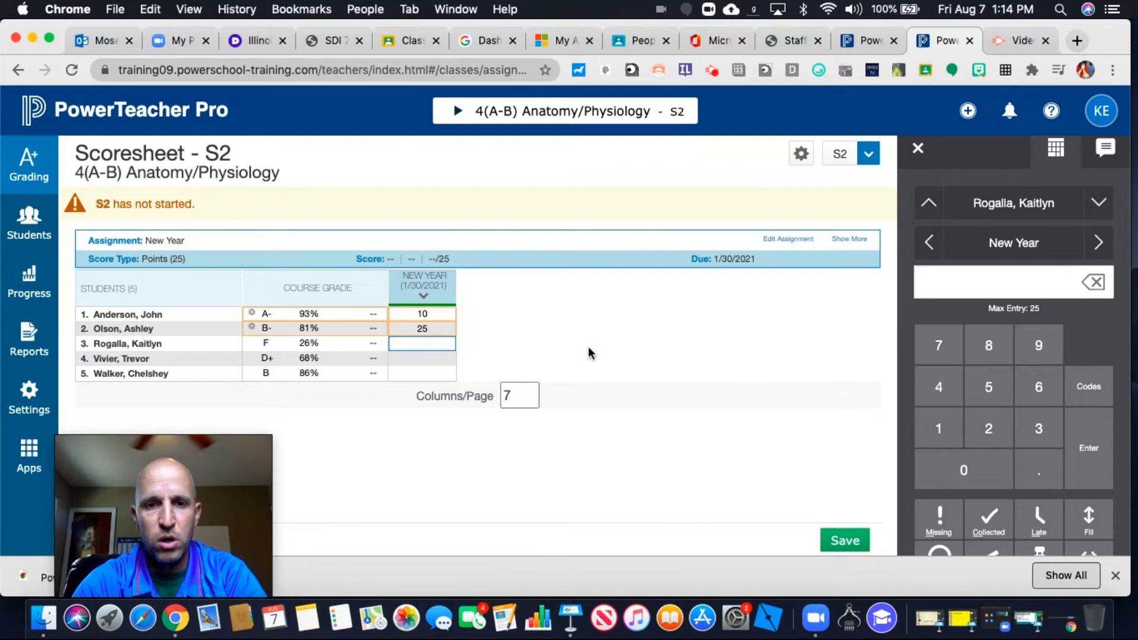
click(987, 426)
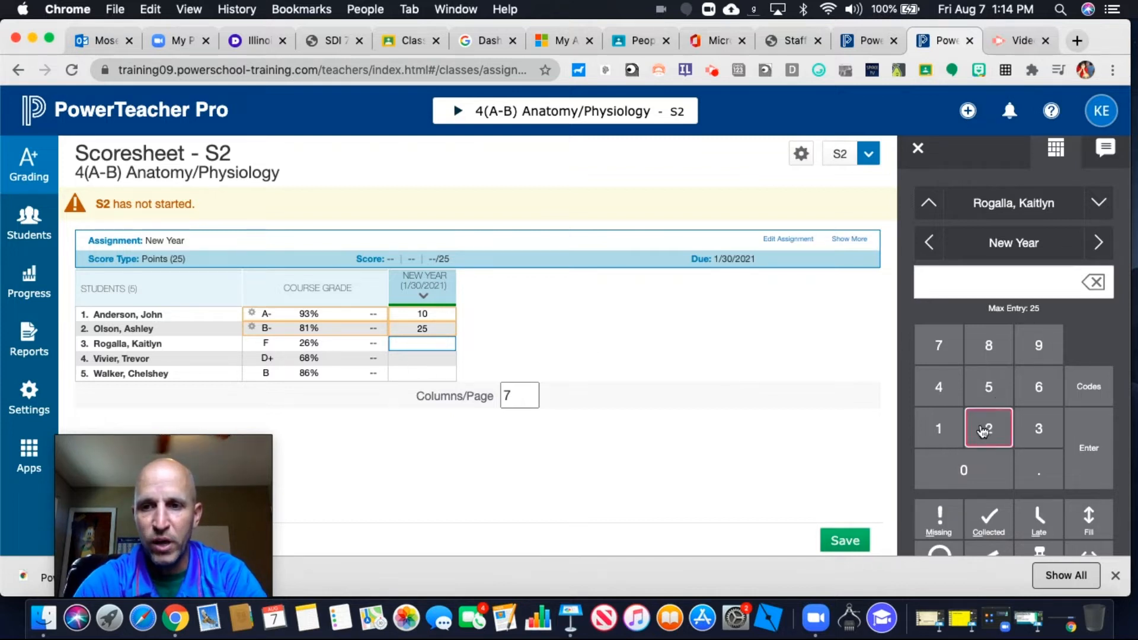
click(986, 392)
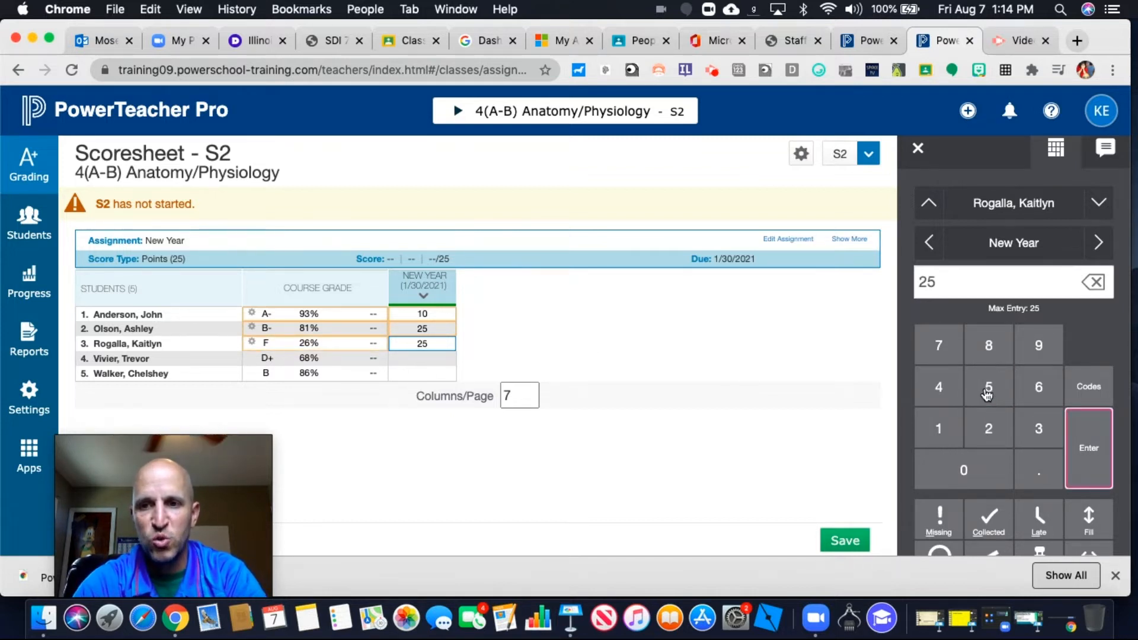
click(1110, 468)
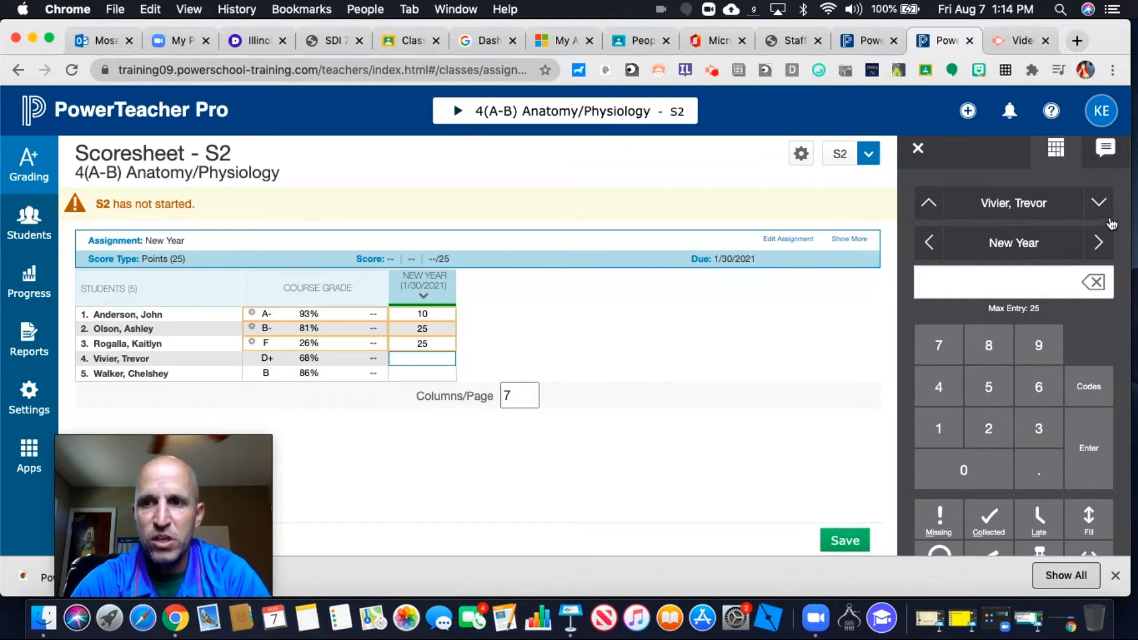
Step back and forward through the students in the score inspector and view its status flags
click(929, 203)
click(1101, 204)
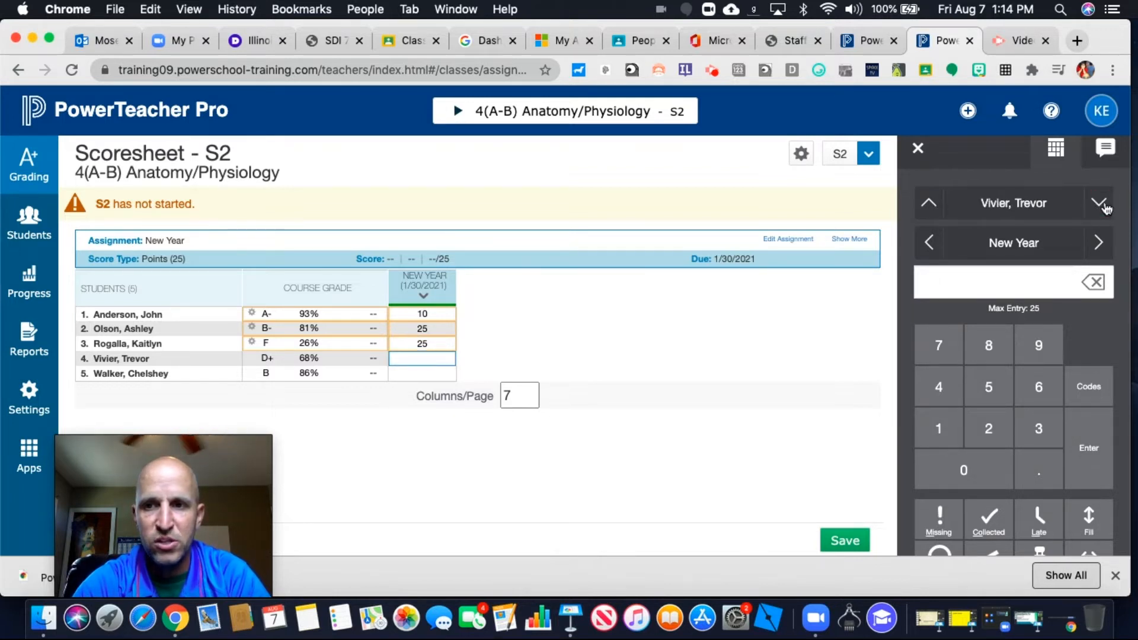
click(1101, 204)
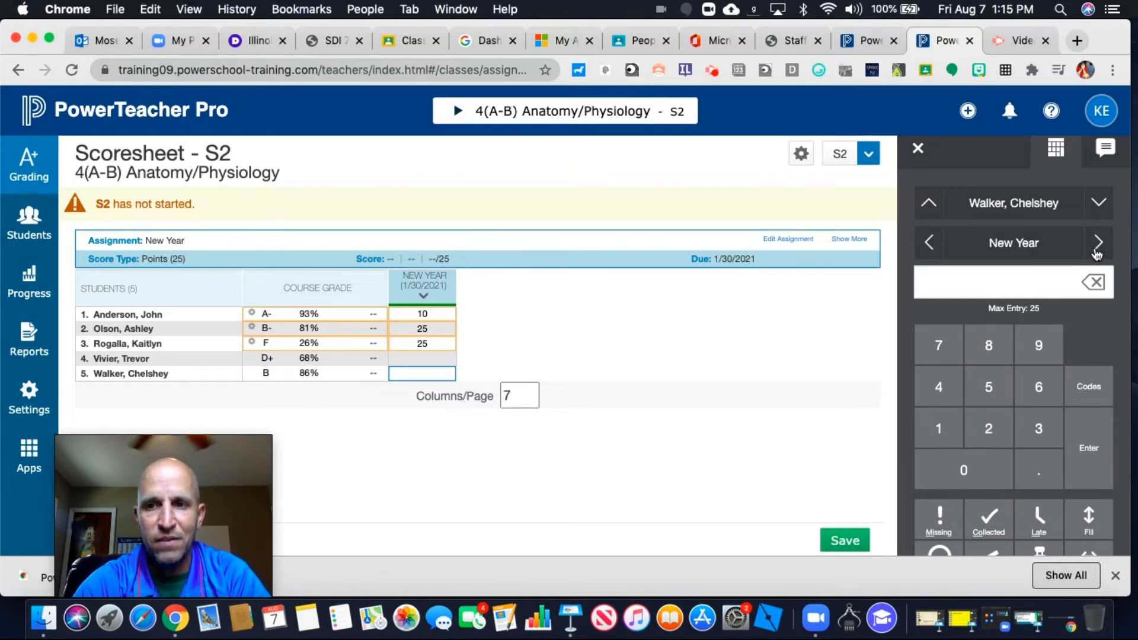
scroll(1073, 404, down, 3)
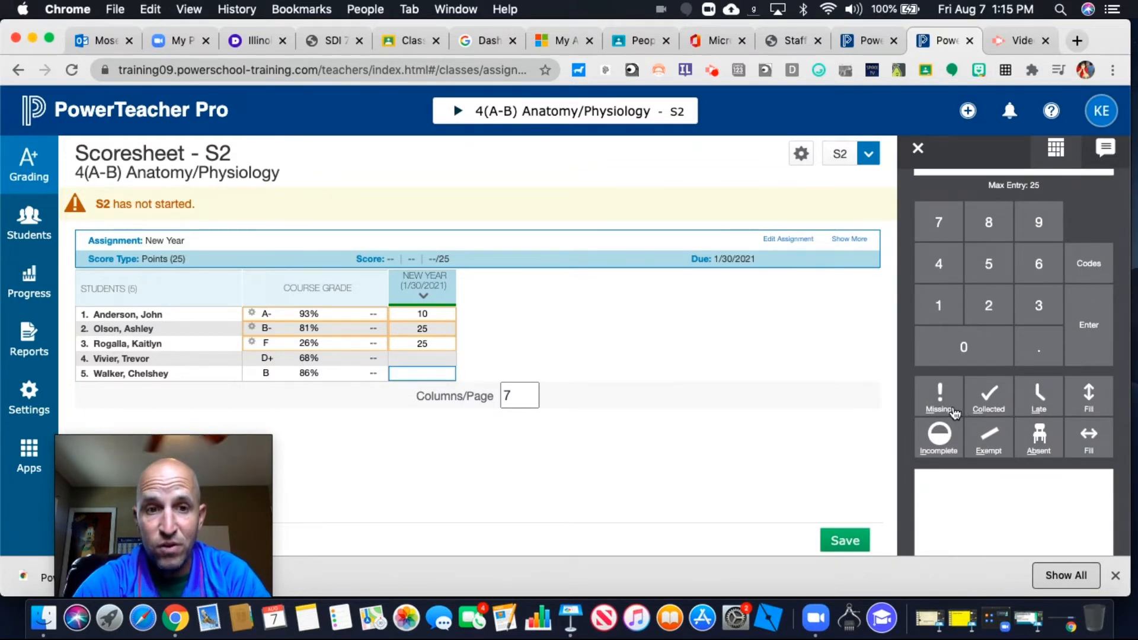
Flag the fourth student's New Year score as Missing and fill the flag down to the remaining student
click(434, 361)
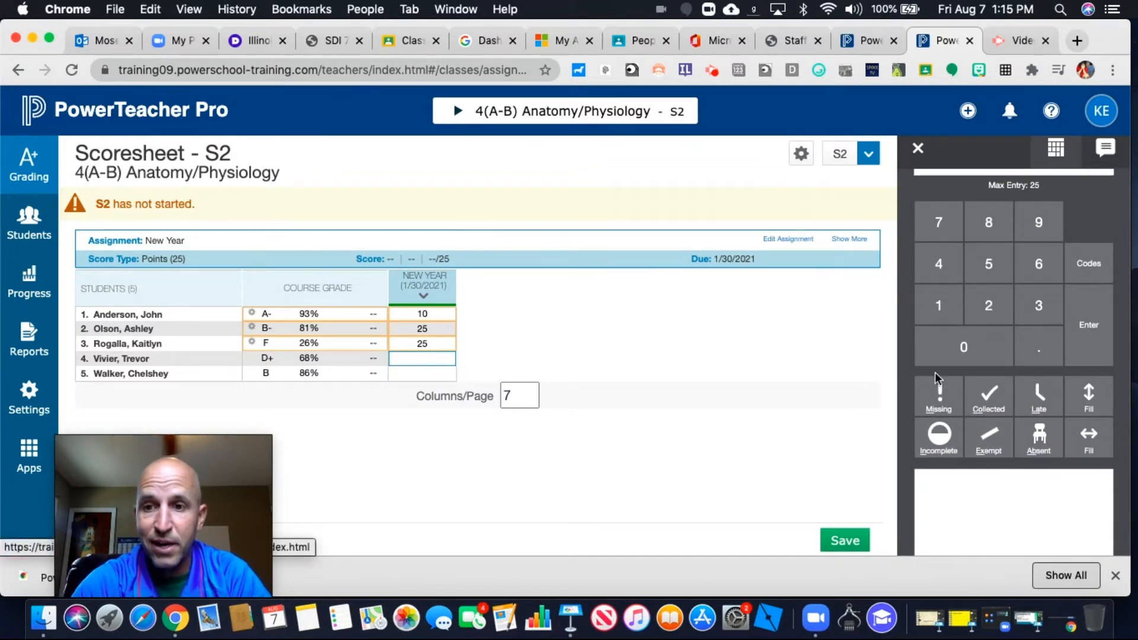
click(939, 404)
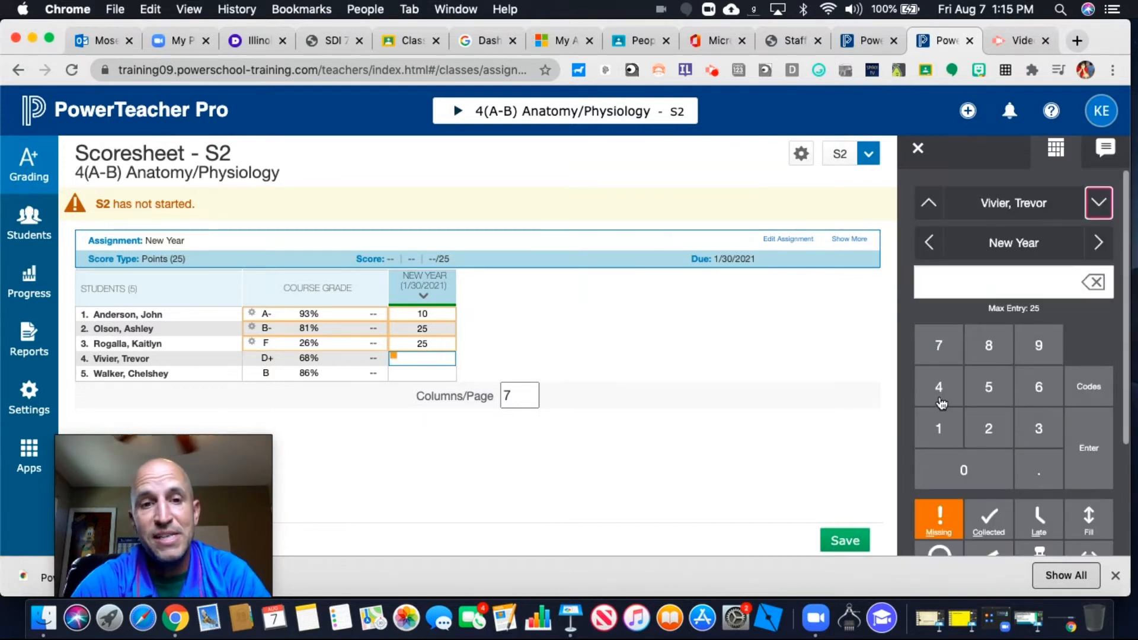
scroll(1031, 429, down, 3)
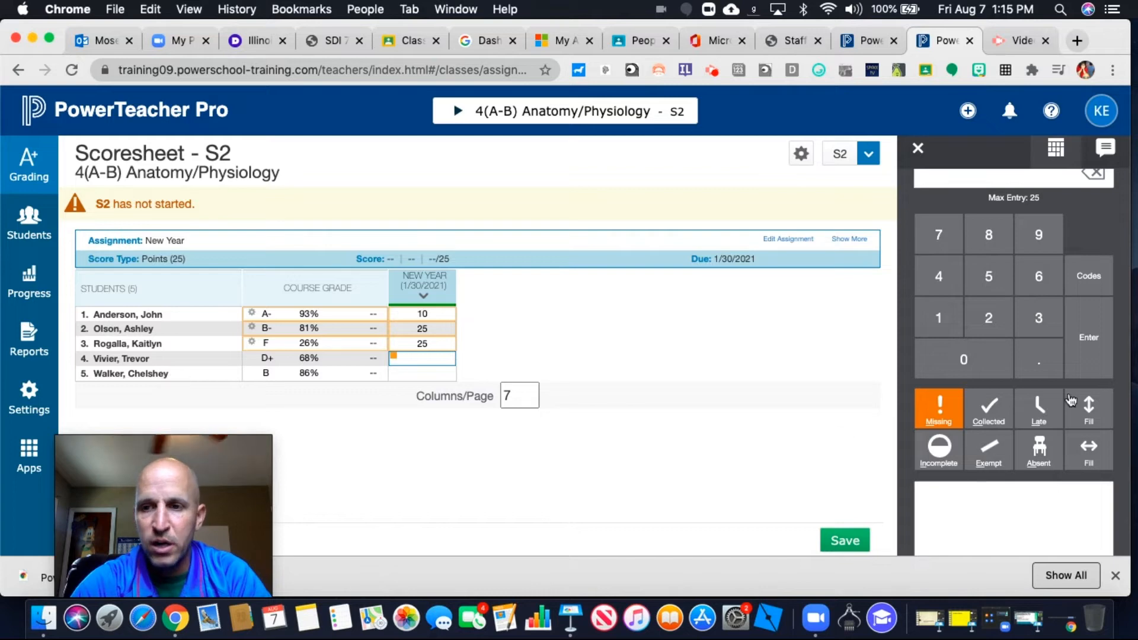
click(1099, 419)
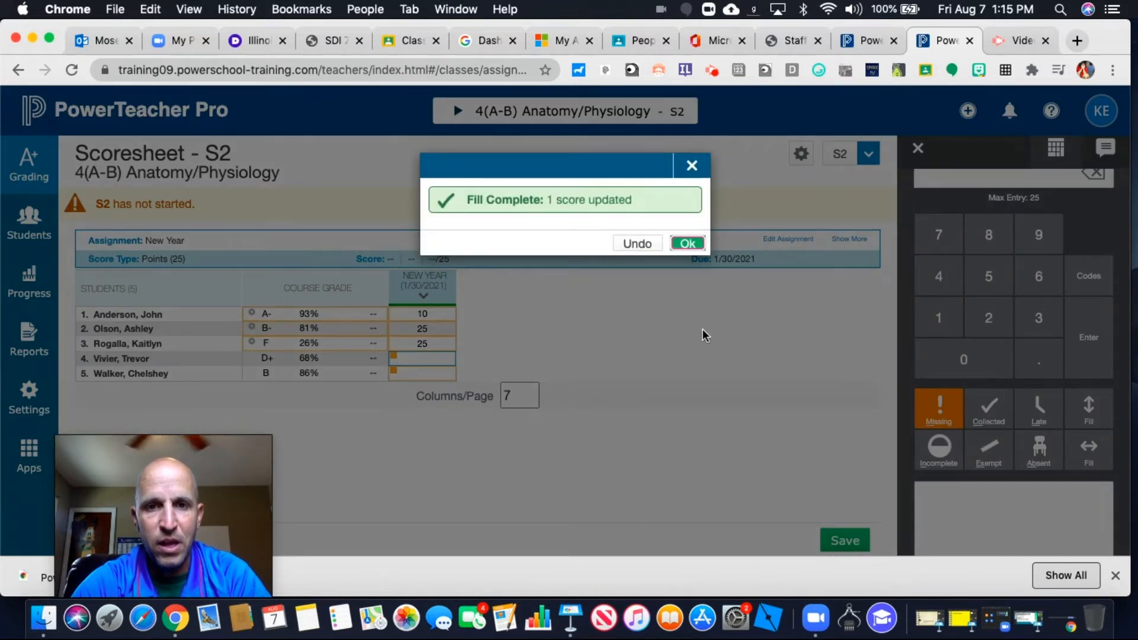
click(683, 244)
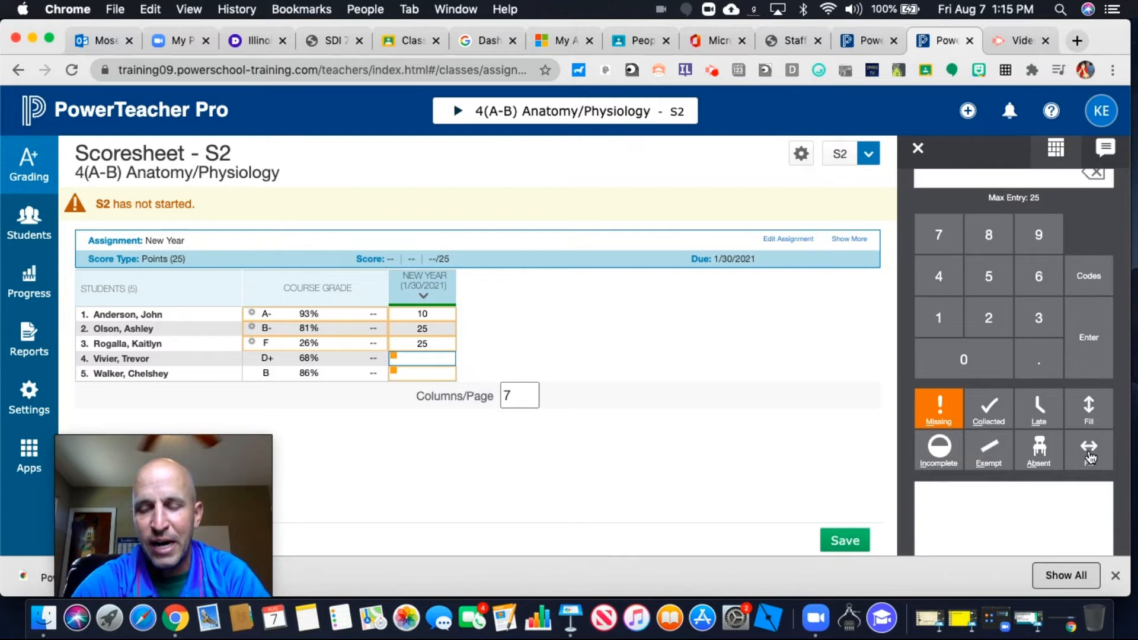
Try out the comment "Well done" on the fourth student's score, clearing it again in the full comment view
click(995, 518)
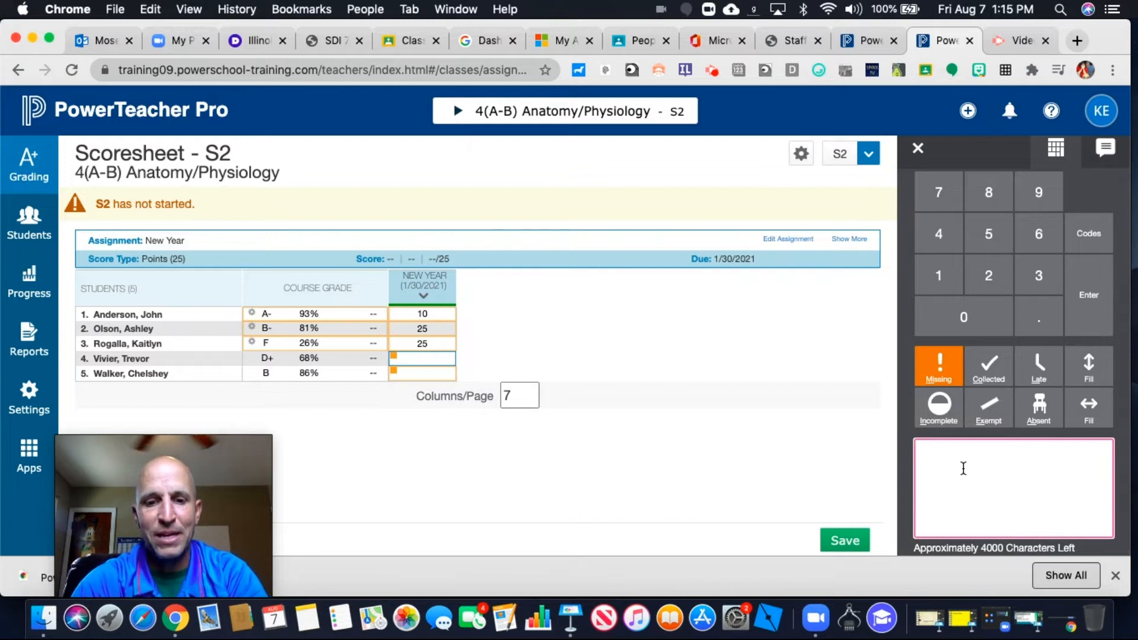
text(Well done)
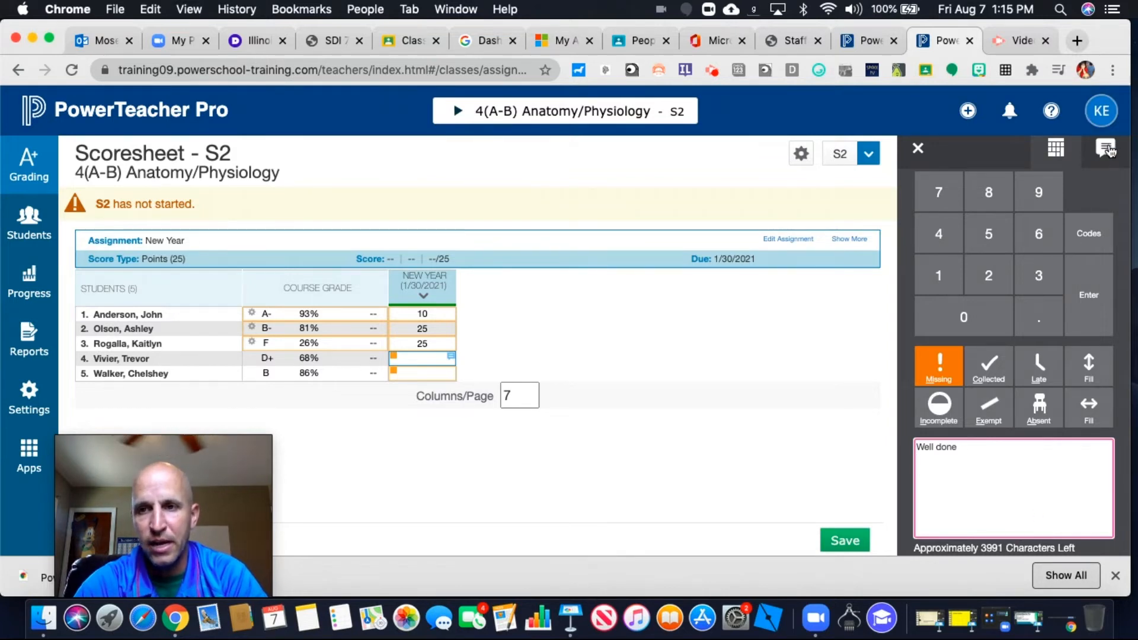
click(1106, 150)
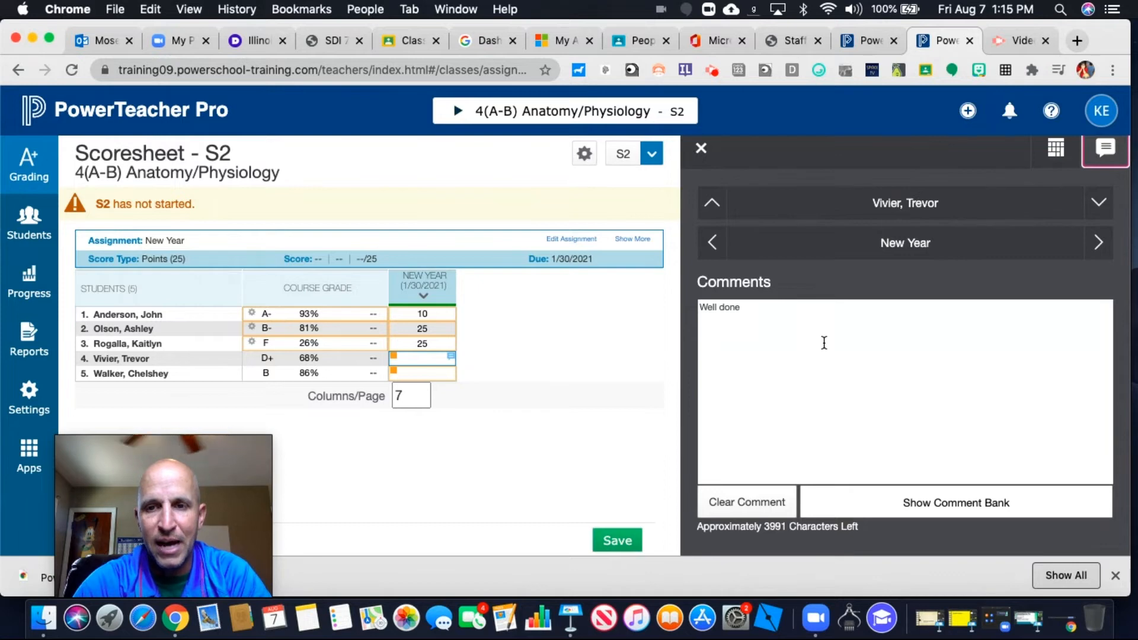
click(759, 501)
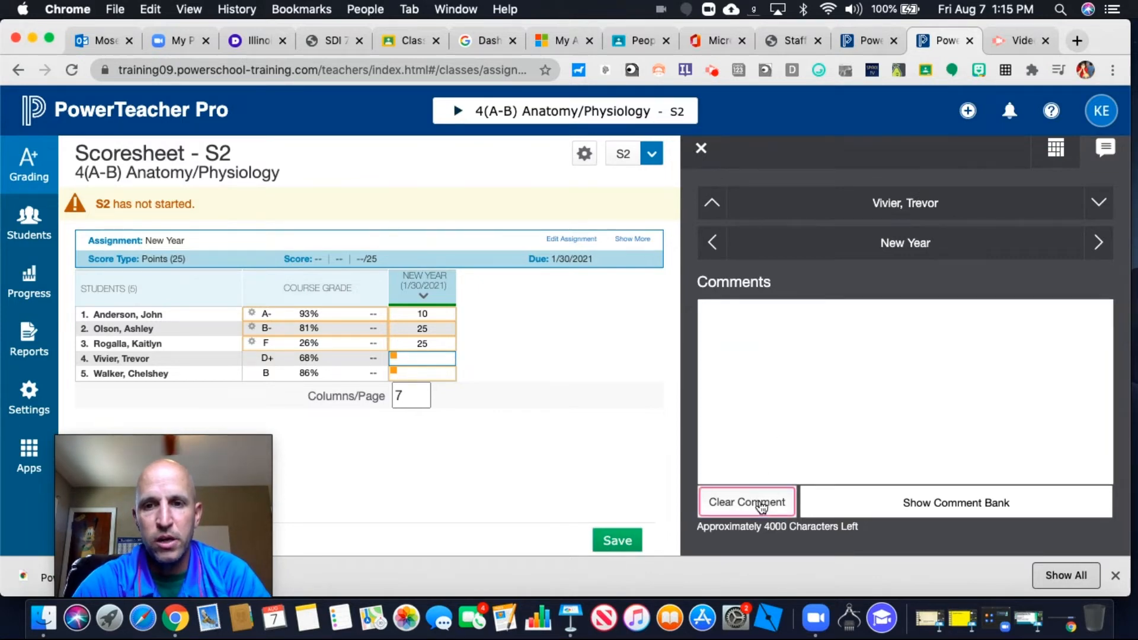
Add the comment bank entry "Follows directions." to the fourth student's score, then close the inspector and save the scoresheet
click(924, 502)
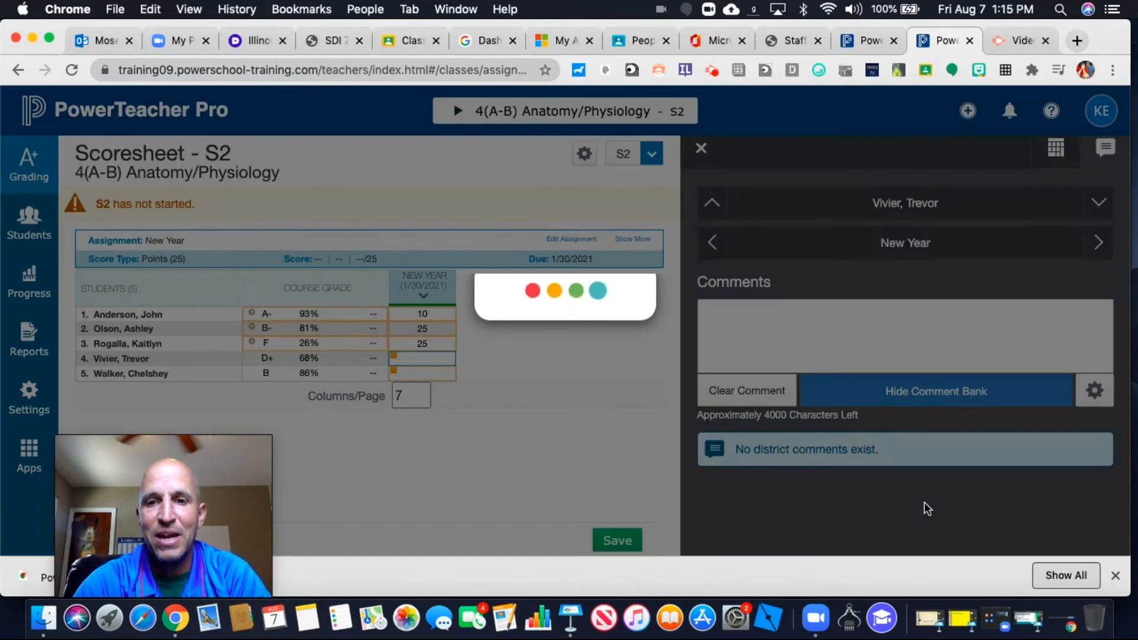
scroll(944, 527, down, 3)
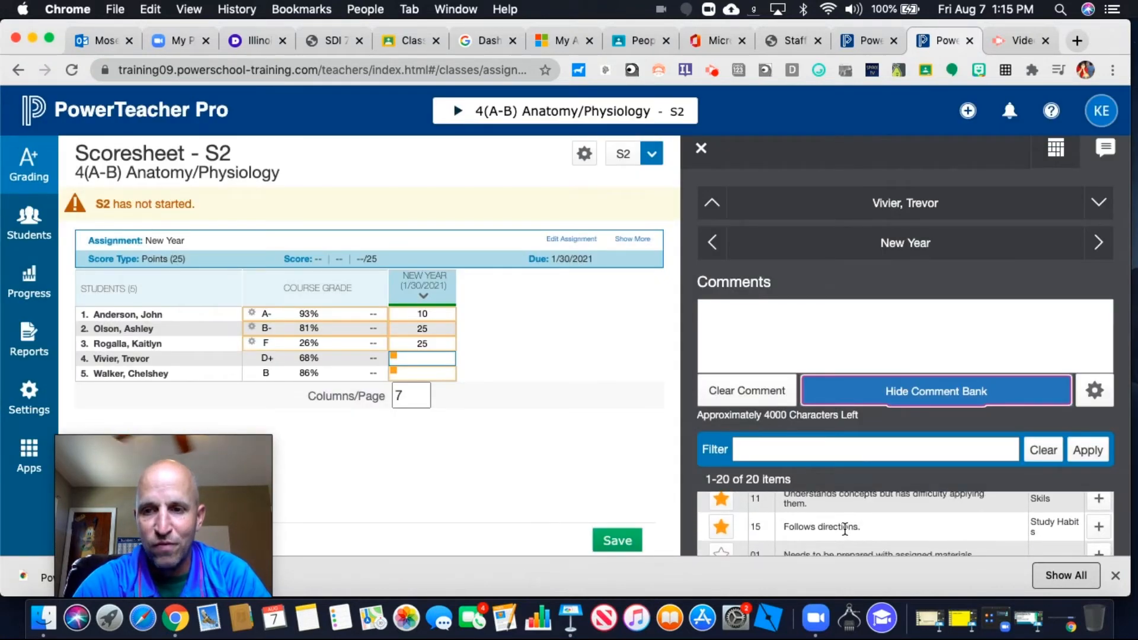
click(1101, 535)
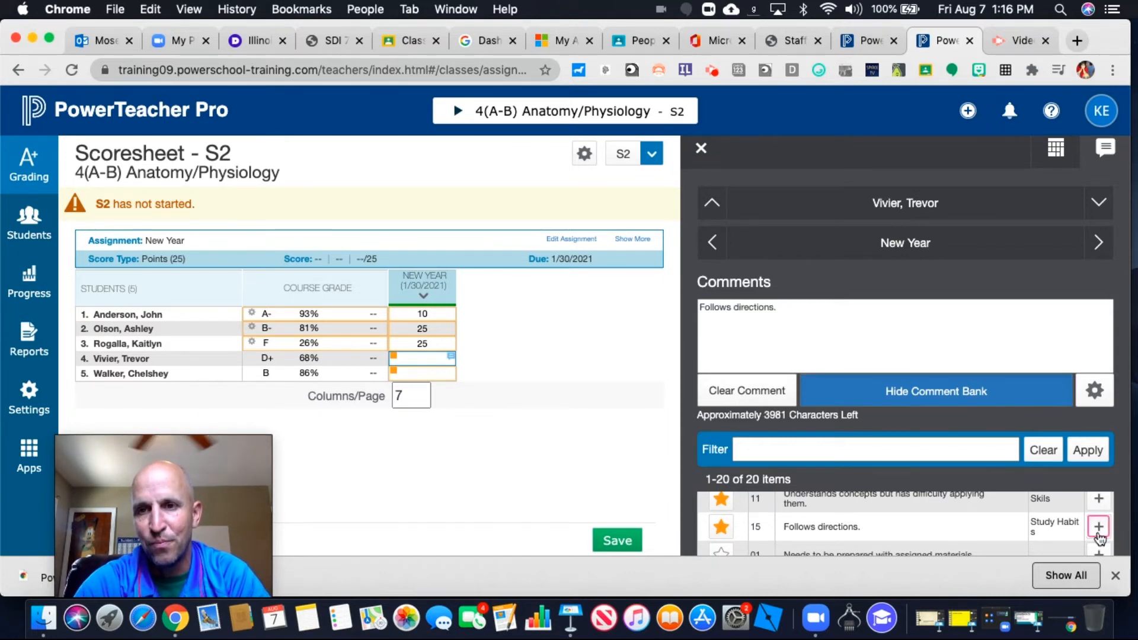
click(701, 149)
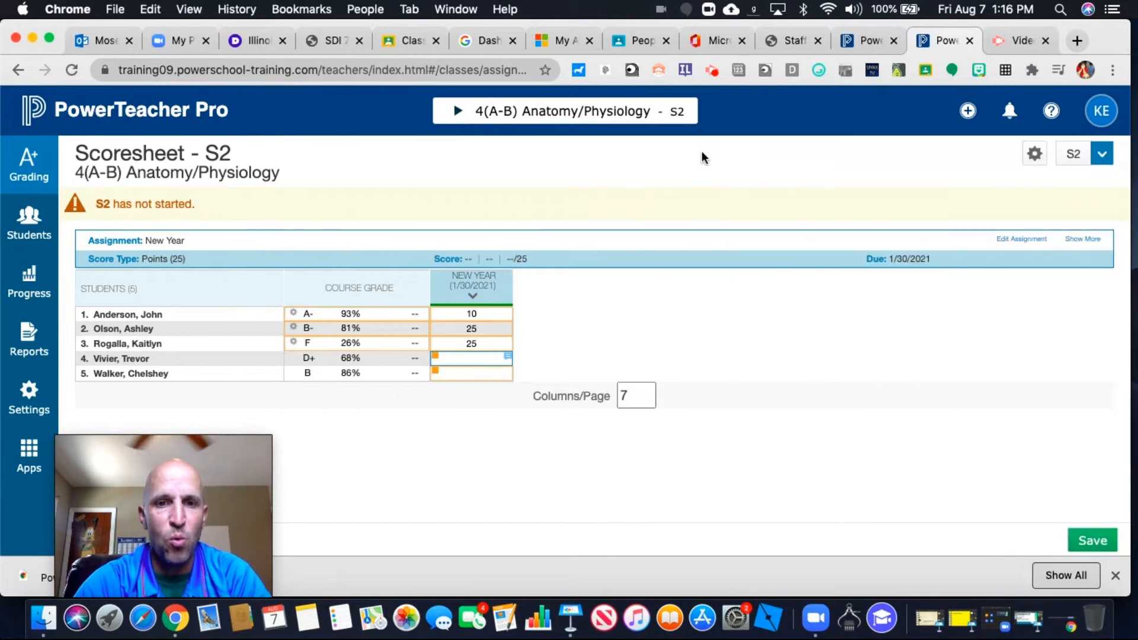
click(1087, 542)
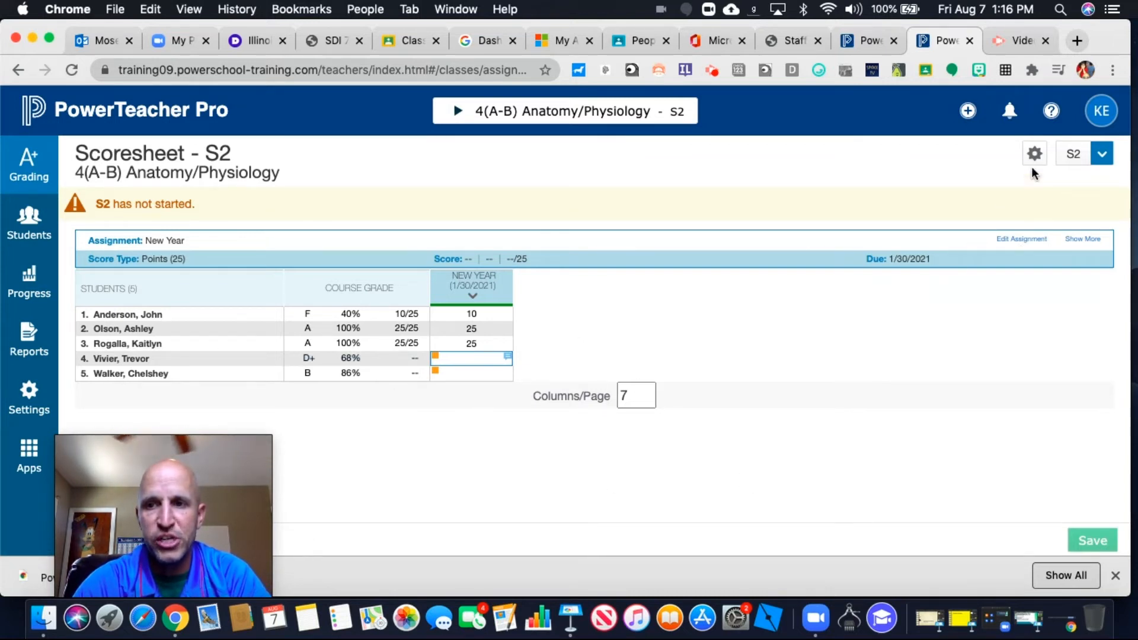
Examine the grade scale and special codes in the New Year assignment's expanded details, then collapse them
click(1078, 243)
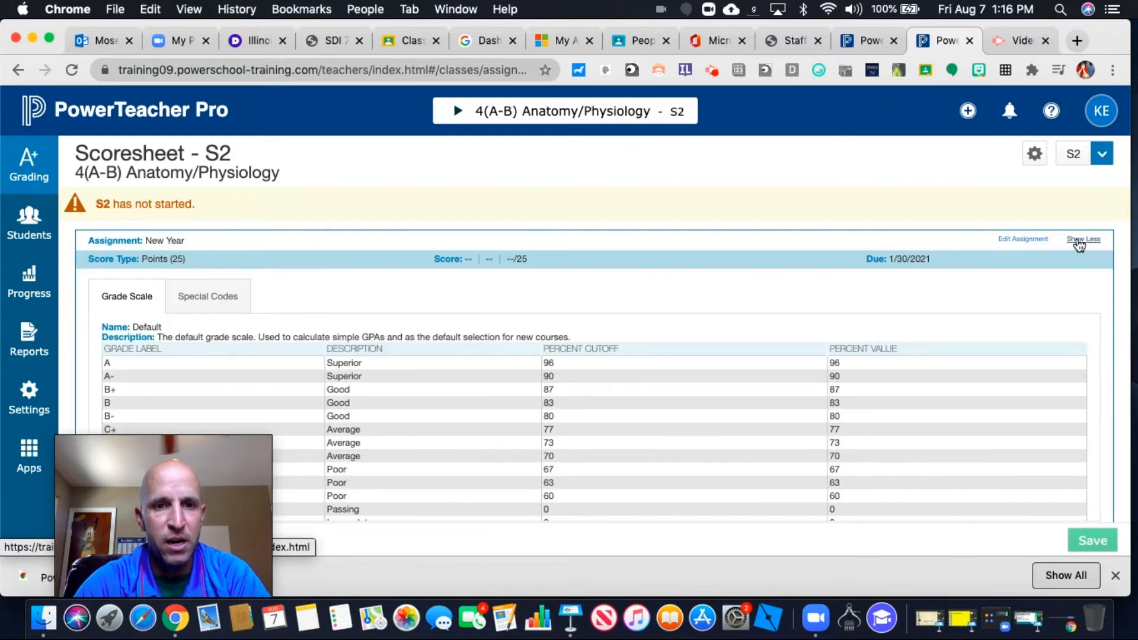
scroll(529, 355, down, 2)
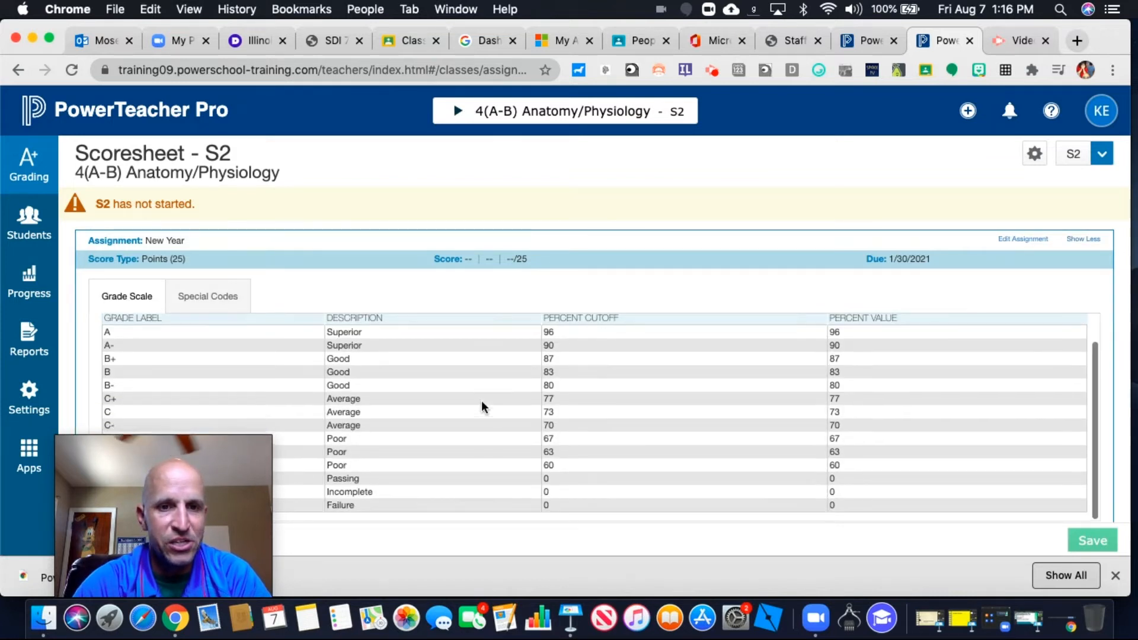
click(220, 297)
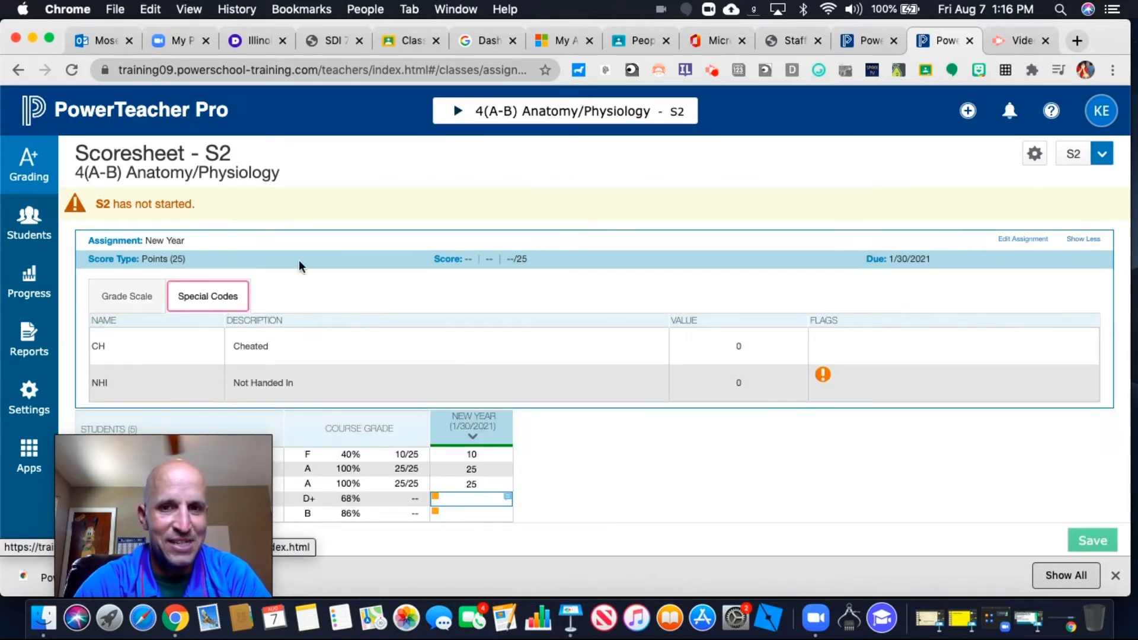
click(1084, 239)
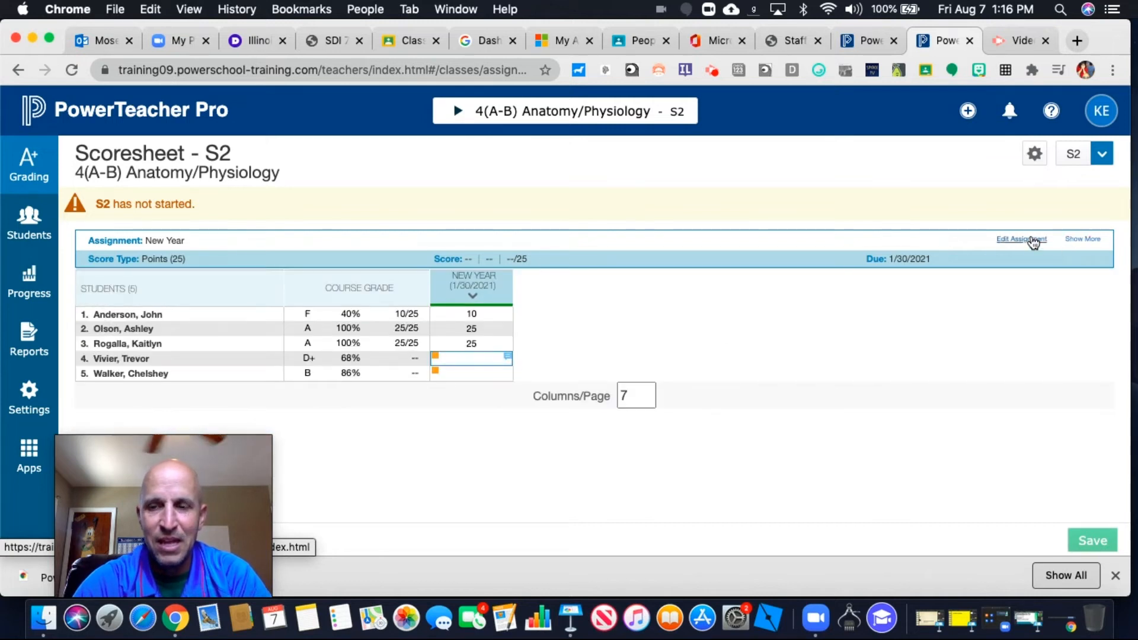
Show the metrics rows and the due date filter on the scoresheet
click(1035, 155)
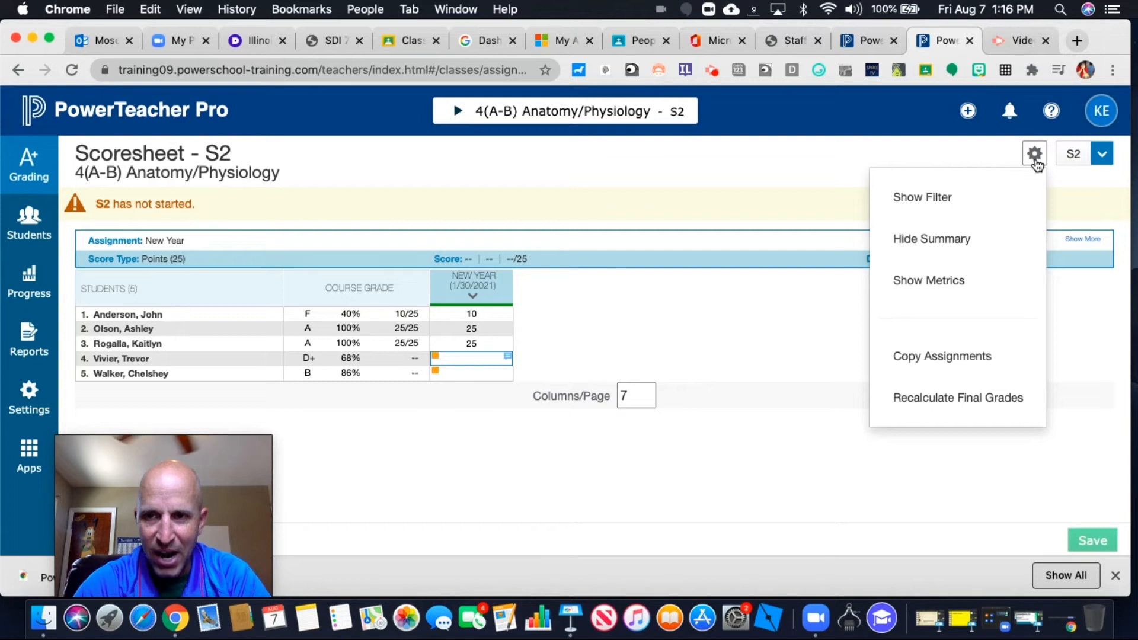
click(951, 285)
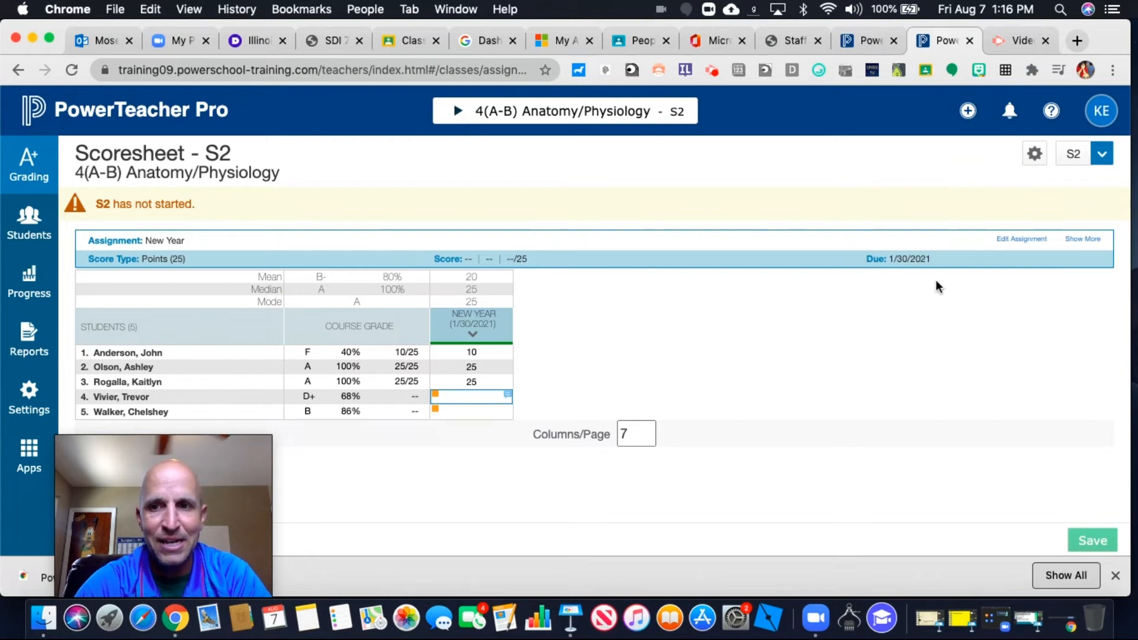
click(1034, 154)
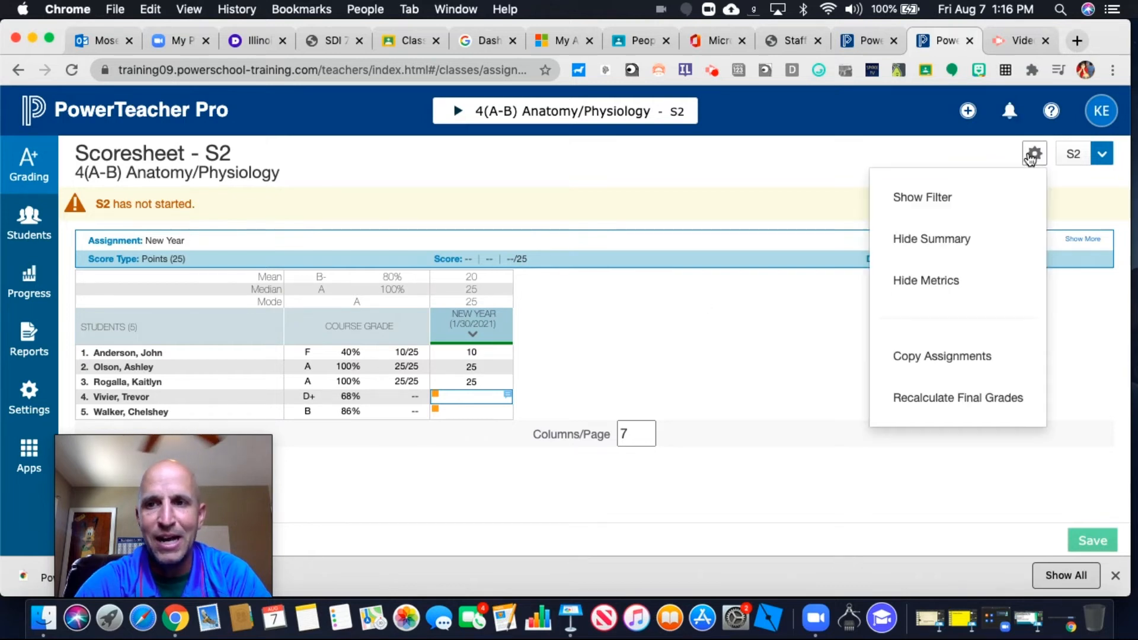
click(946, 203)
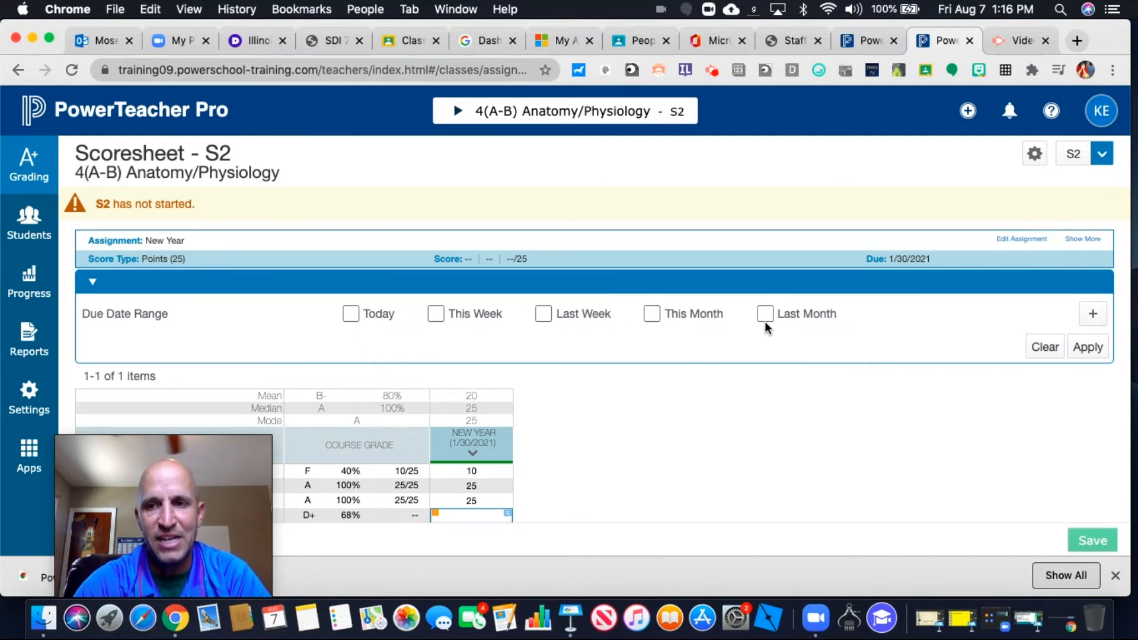
Hide the metrics, the assignment summary and the filter on the scoresheet
click(1036, 156)
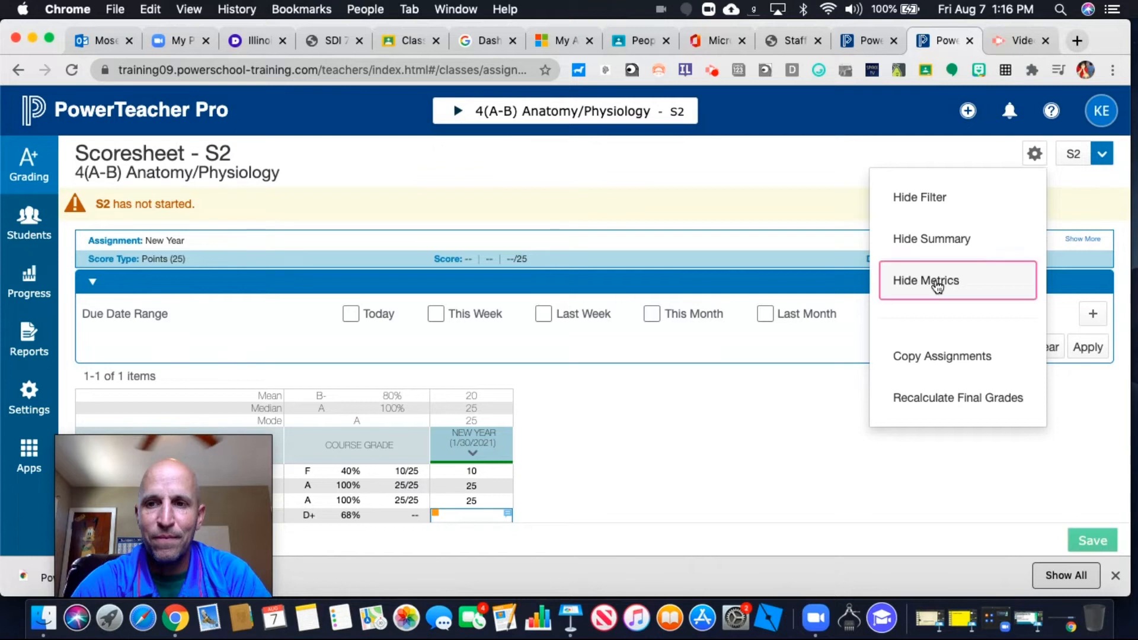
click(928, 281)
click(1034, 153)
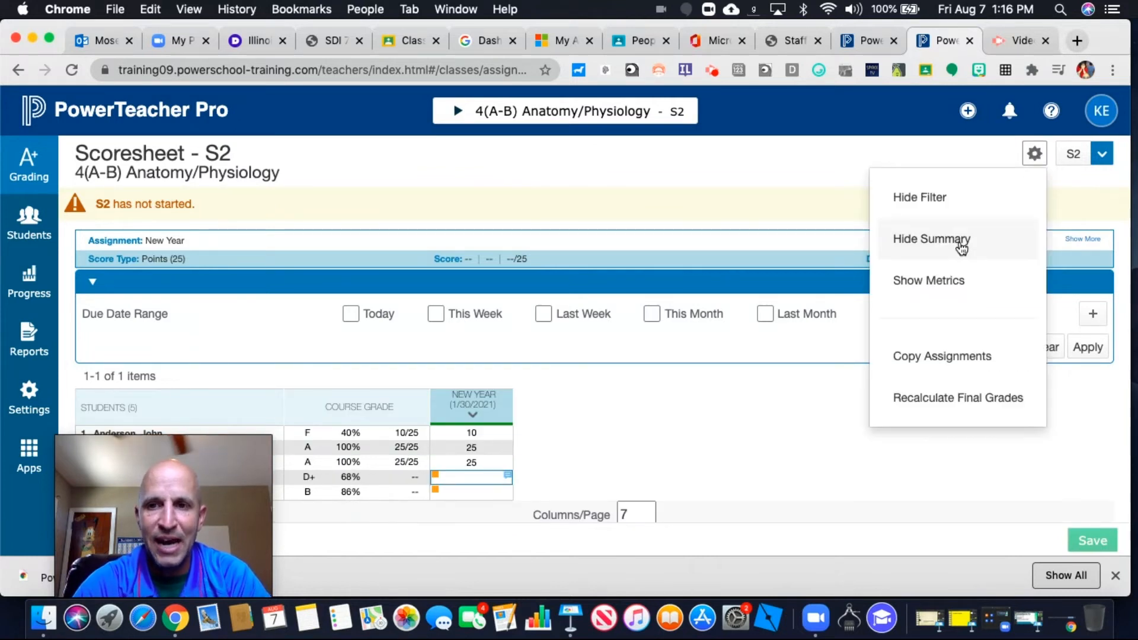
click(960, 243)
click(1035, 155)
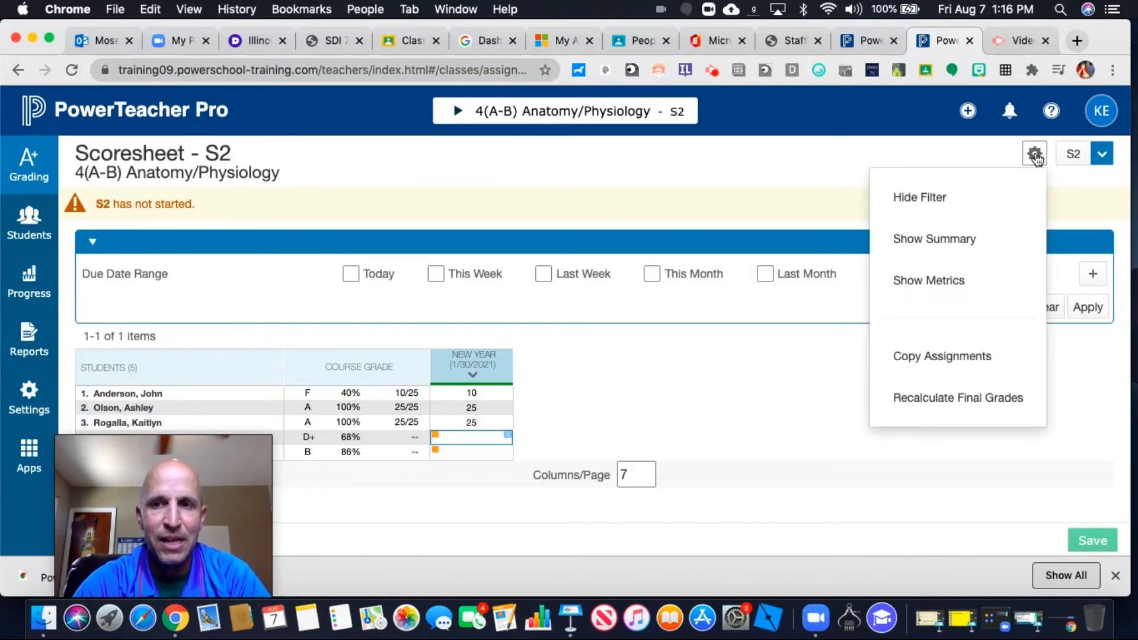
click(928, 194)
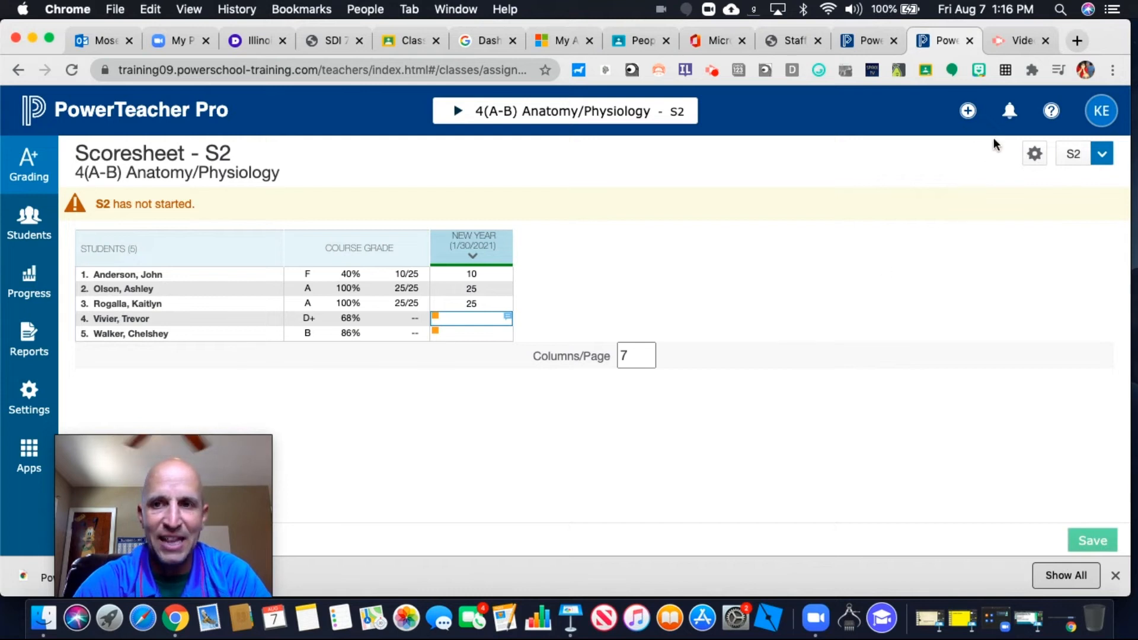
click(1034, 154)
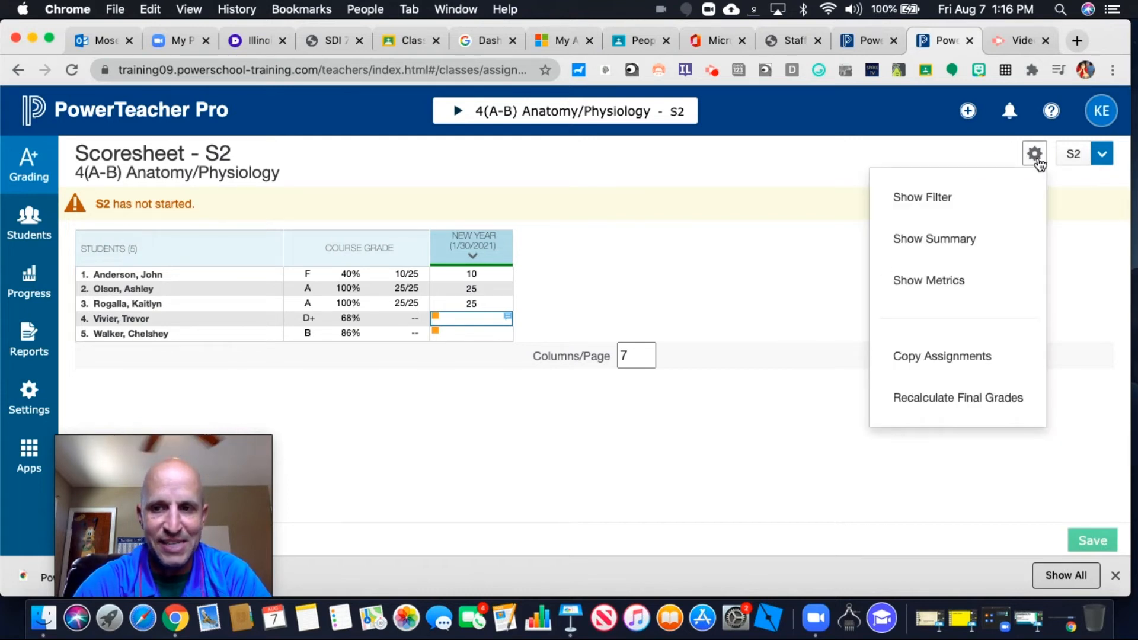
click(807, 382)
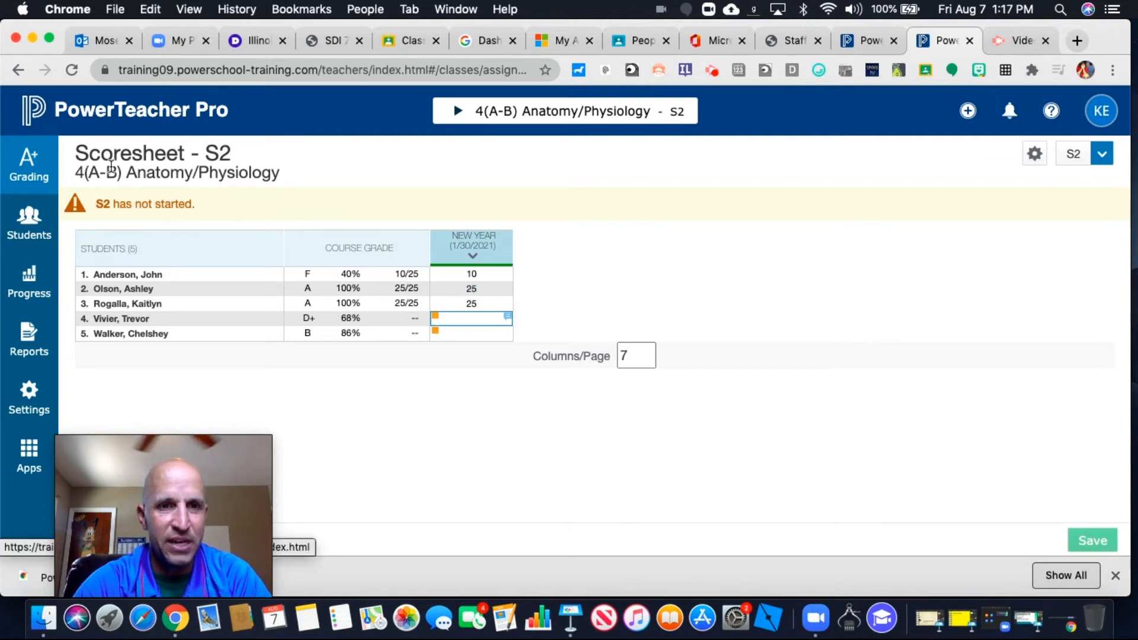
Open the Categories page for grading assignments
click(33, 181)
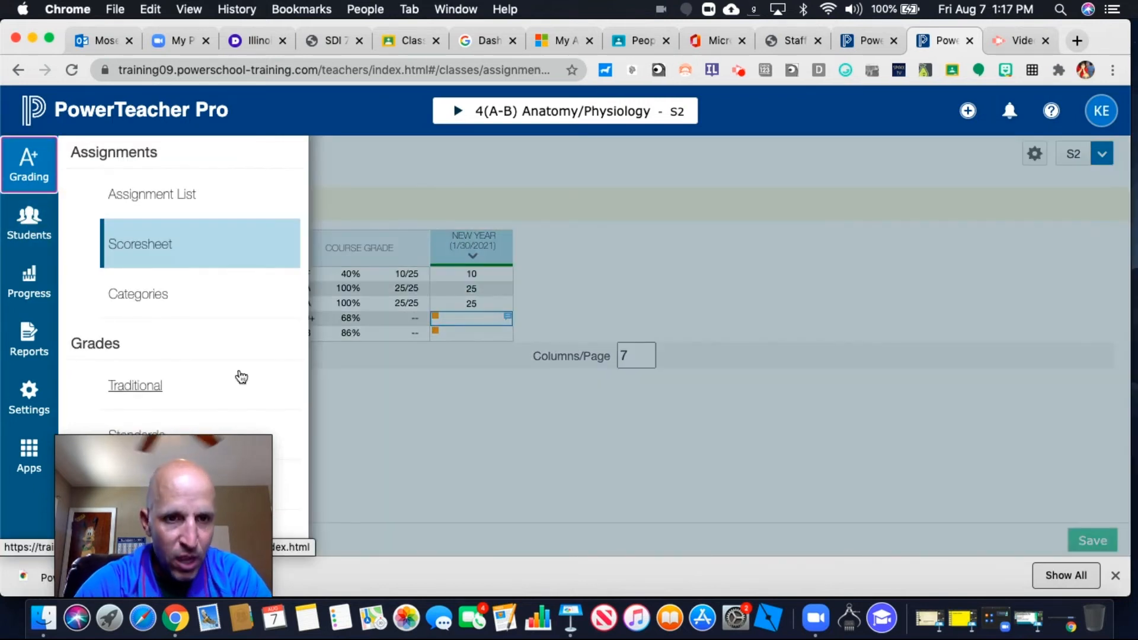
drag(187, 517, 1075, 403)
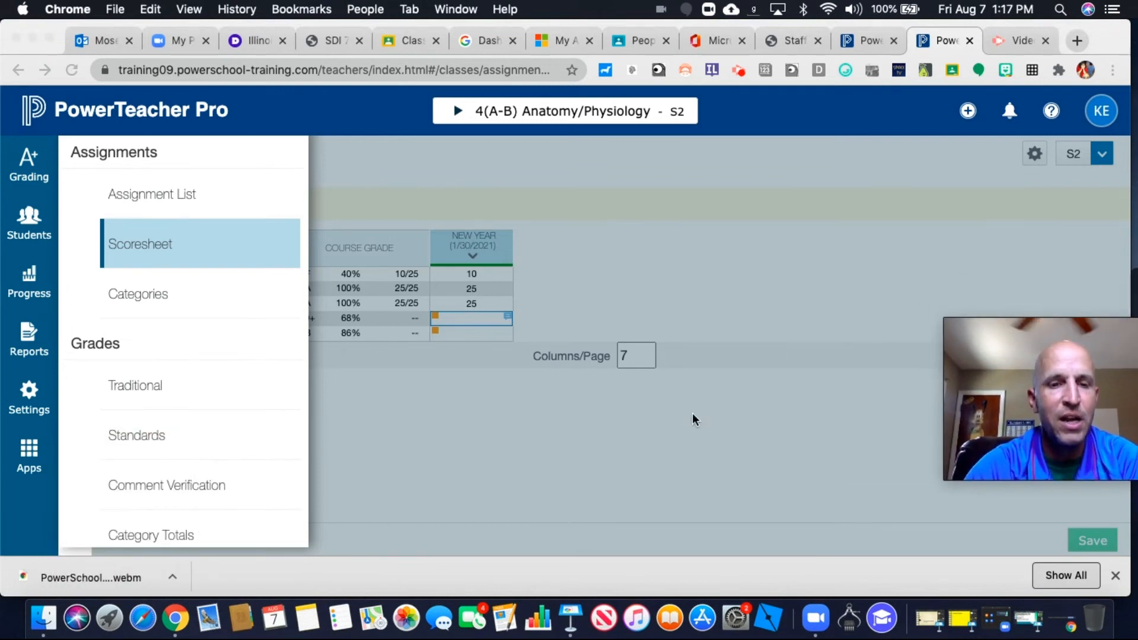
click(165, 294)
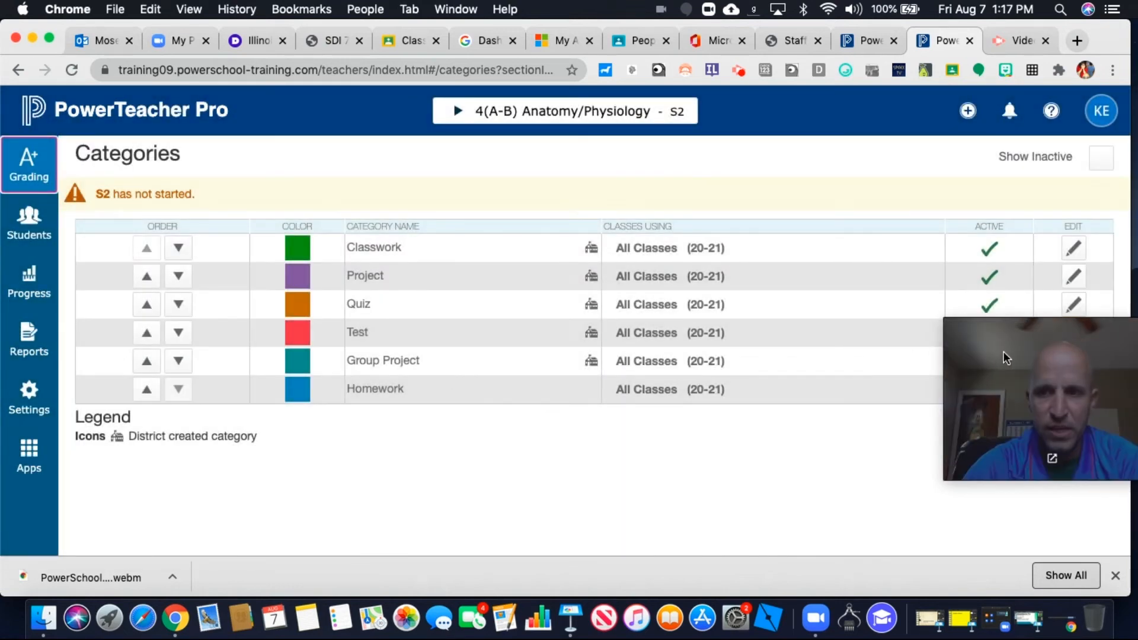
drag(1004, 350, 133, 445)
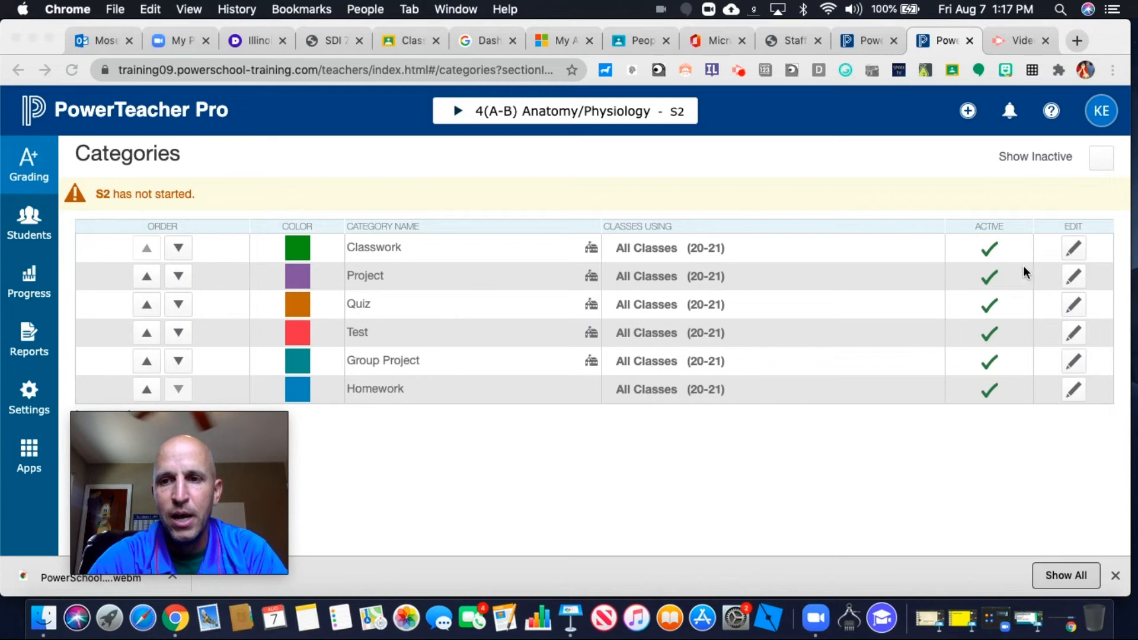
Examine the Classwork category's settings and the classes it can be limited to, then save and close it
click(1072, 251)
click(1072, 251)
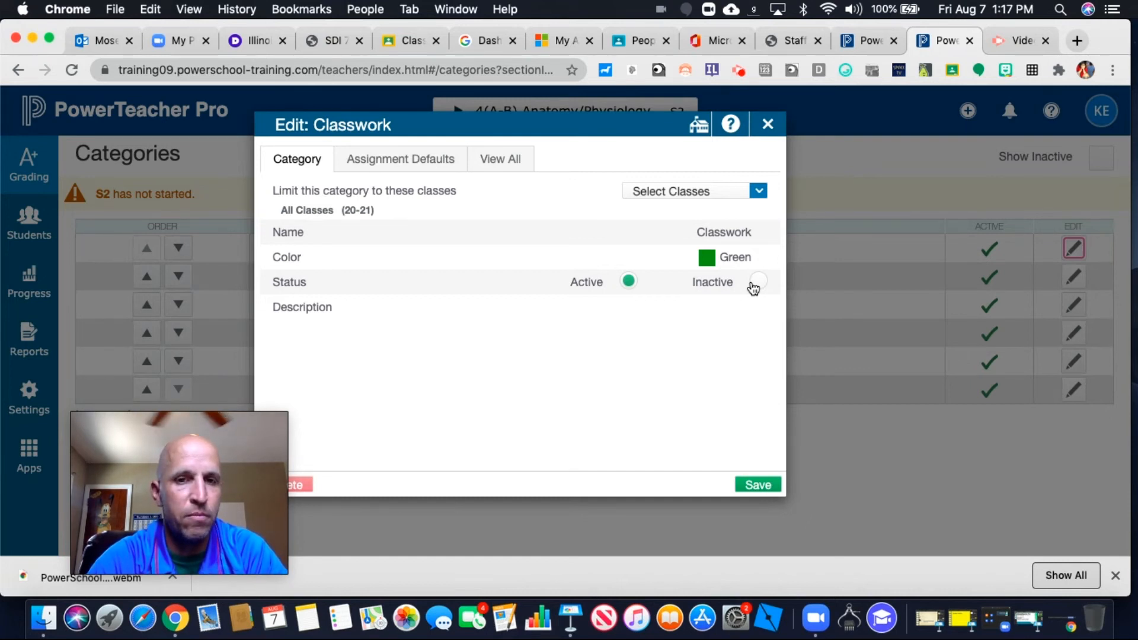
click(760, 193)
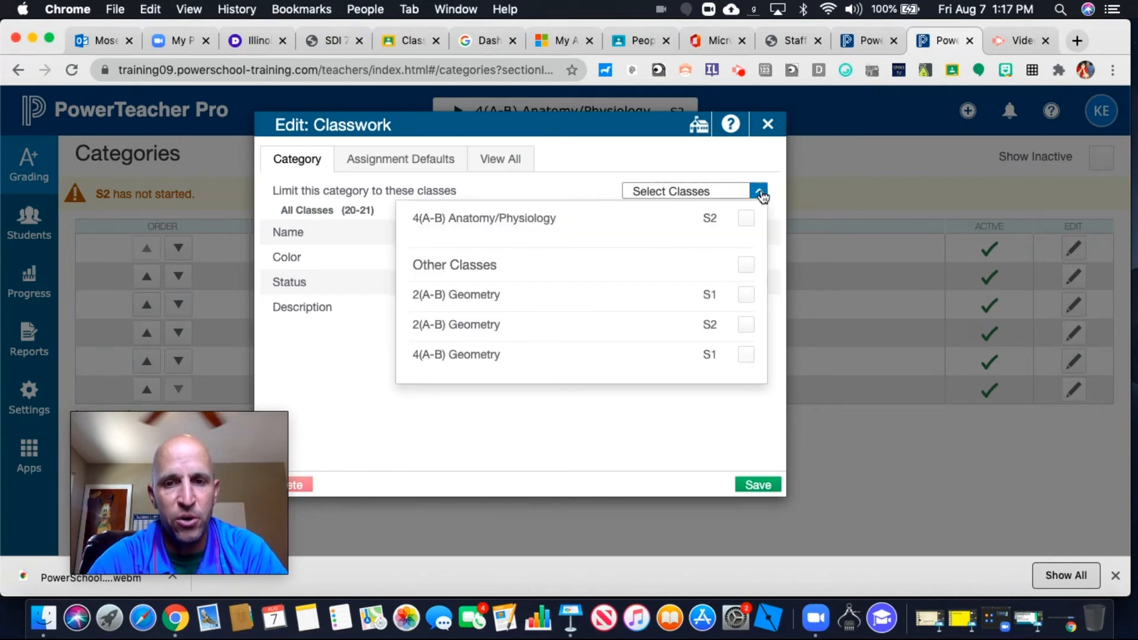
click(698, 460)
click(762, 485)
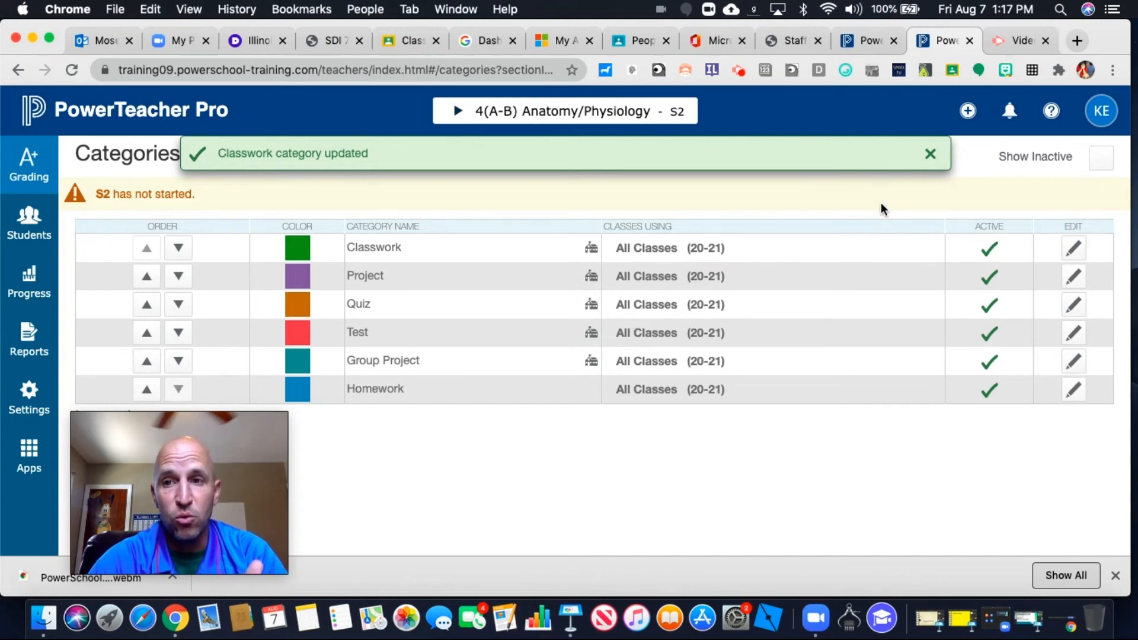
Start a new category and limit it to the 4(A-B) Anatomy/Physiology S2 class
click(966, 113)
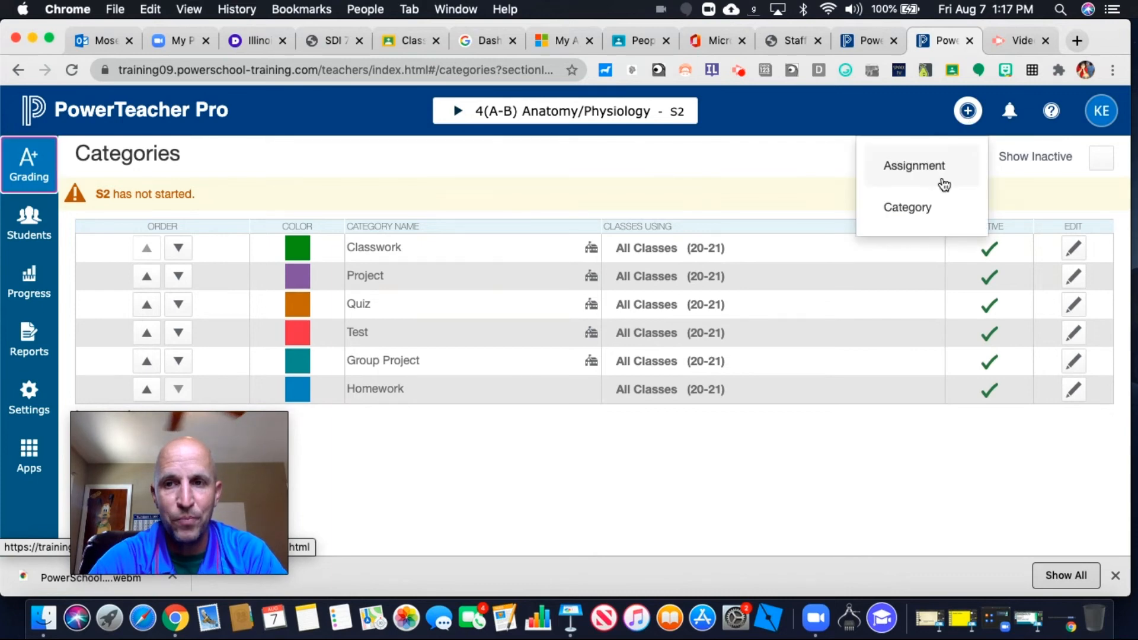
click(931, 212)
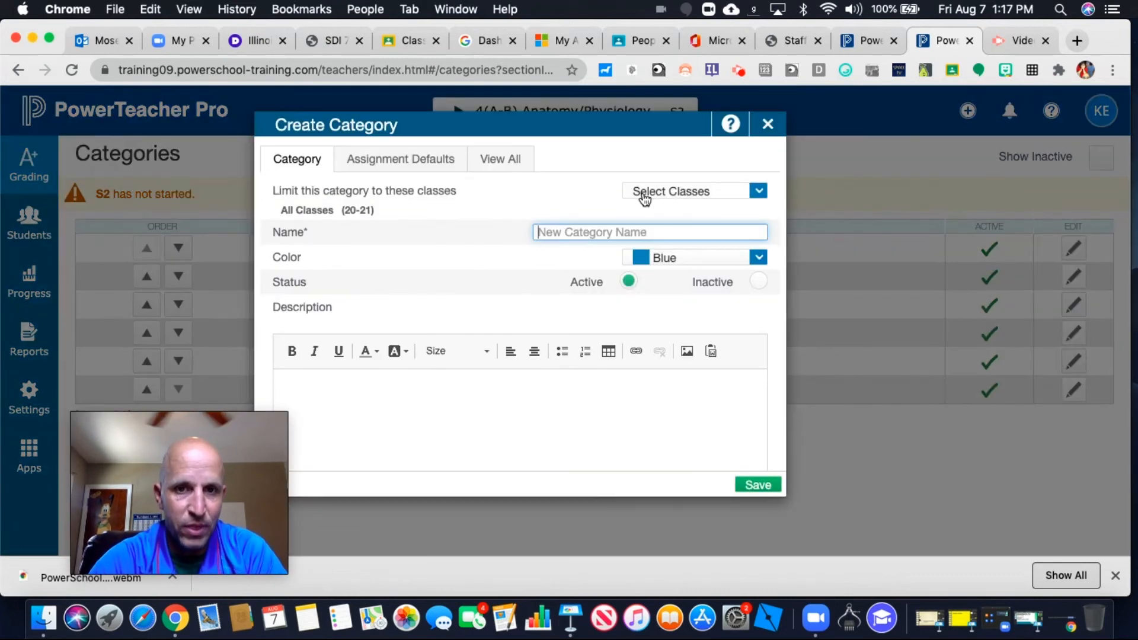
click(758, 192)
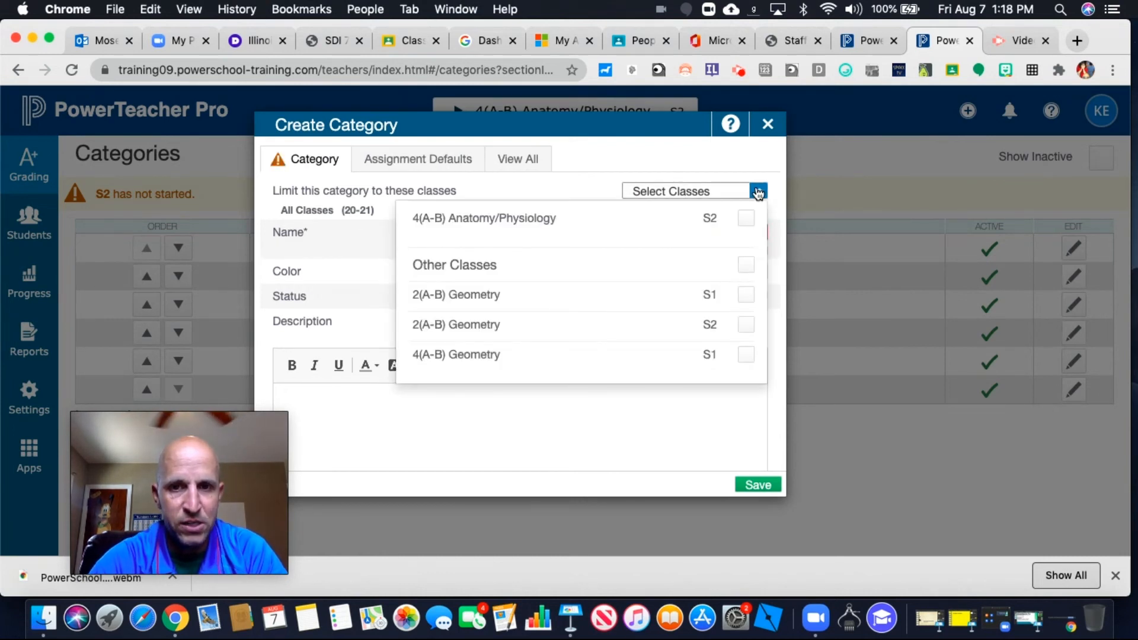
click(746, 219)
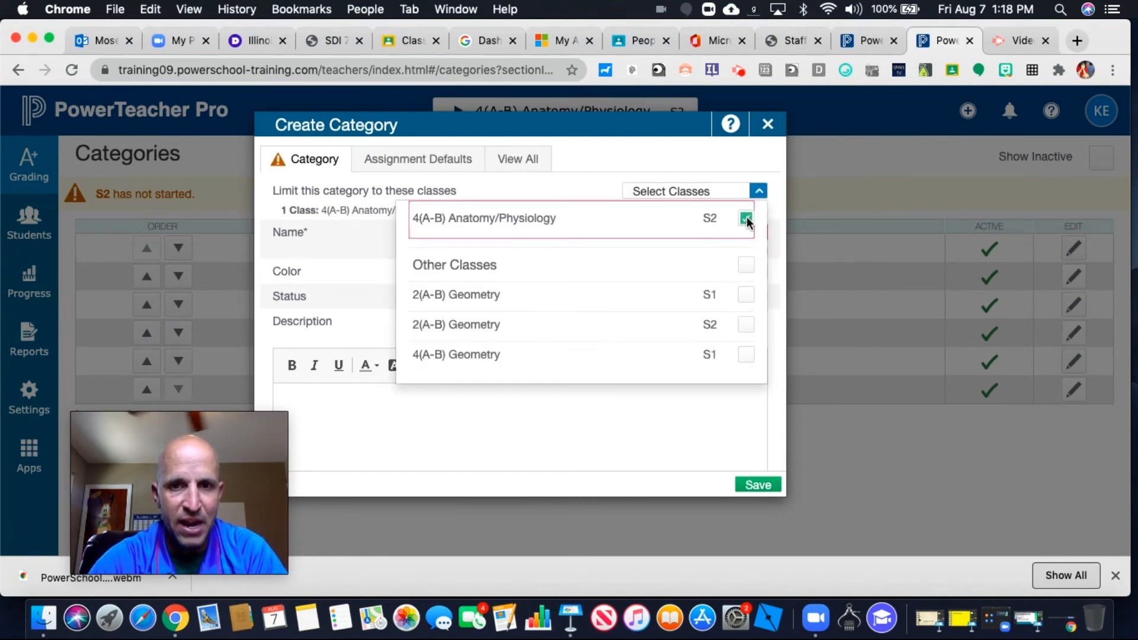
click(800, 201)
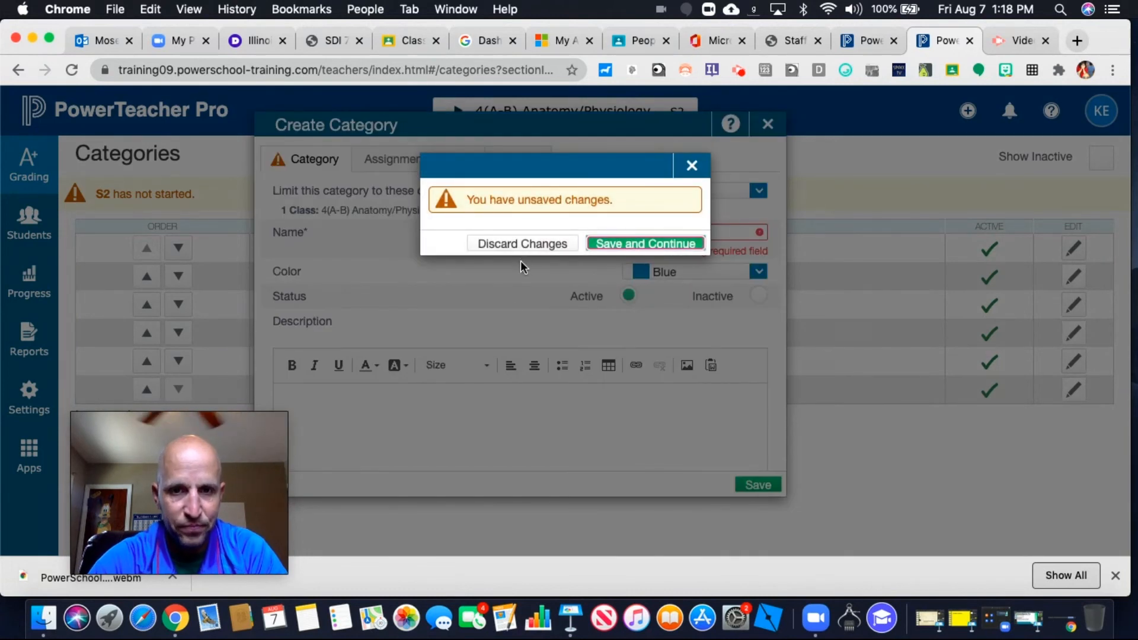
click(514, 308)
Name the new category "Quarantine" and set its color to Teal
click(594, 234)
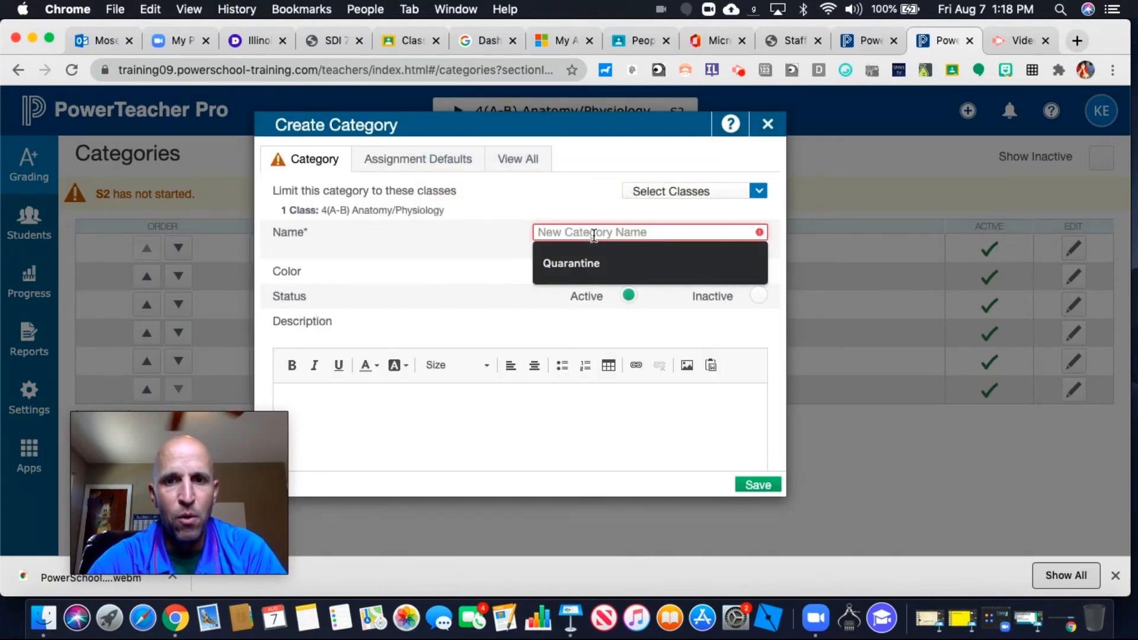
click(574, 264)
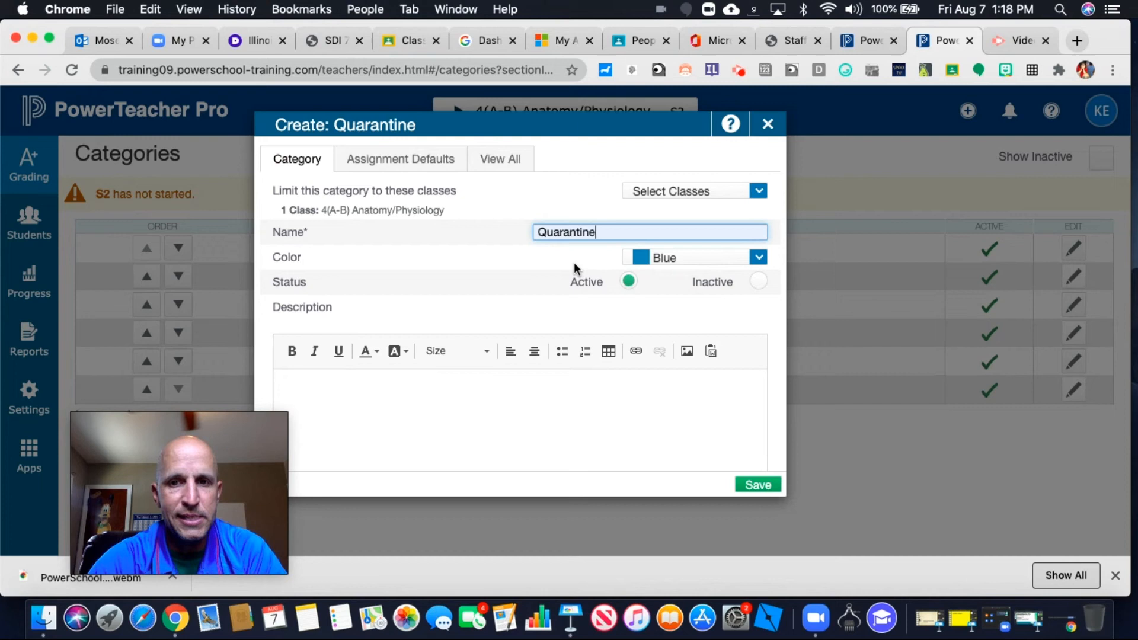
click(758, 257)
scroll(682, 430, down, 3)
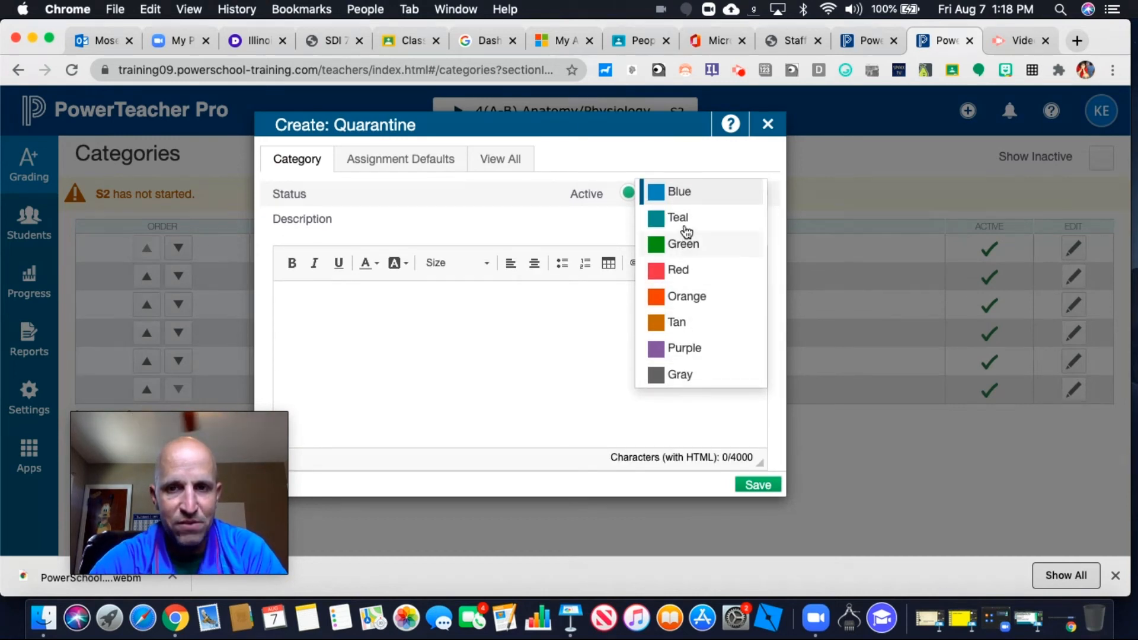
click(667, 240)
scroll(581, 327, up, 3)
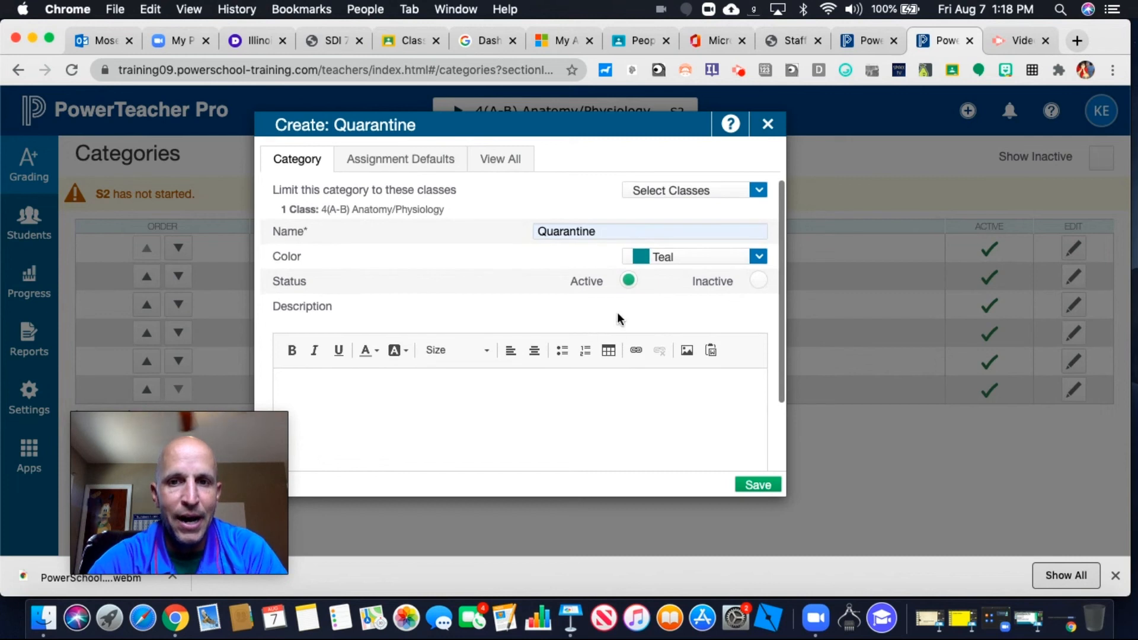
Enter the description "Test category" for the Quarantine category and save it
click(376, 413)
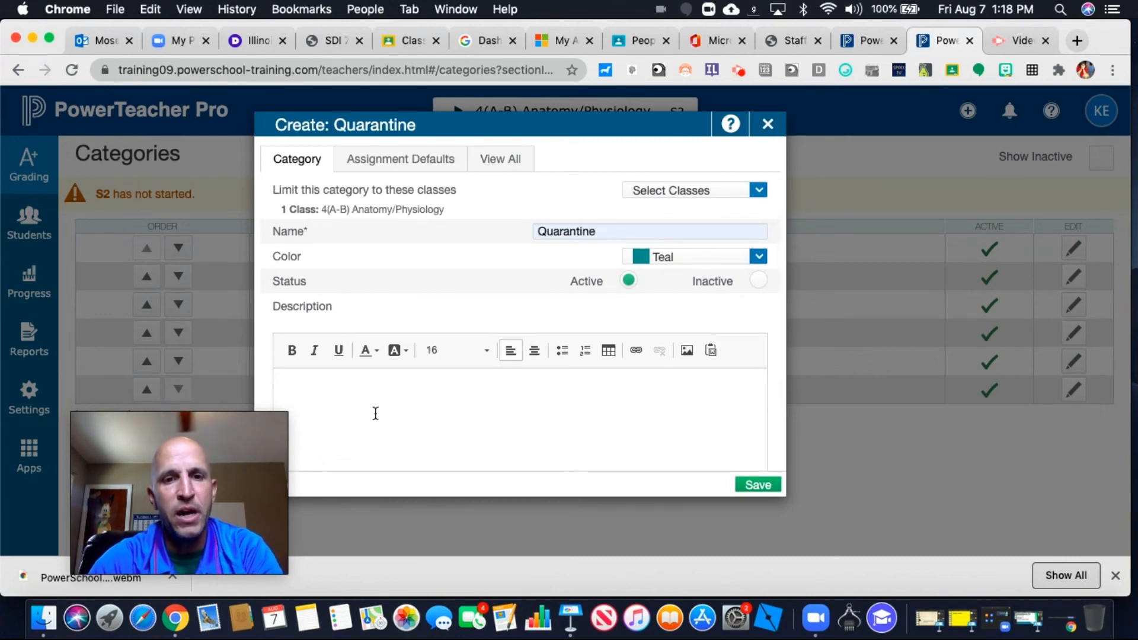
text(Test )
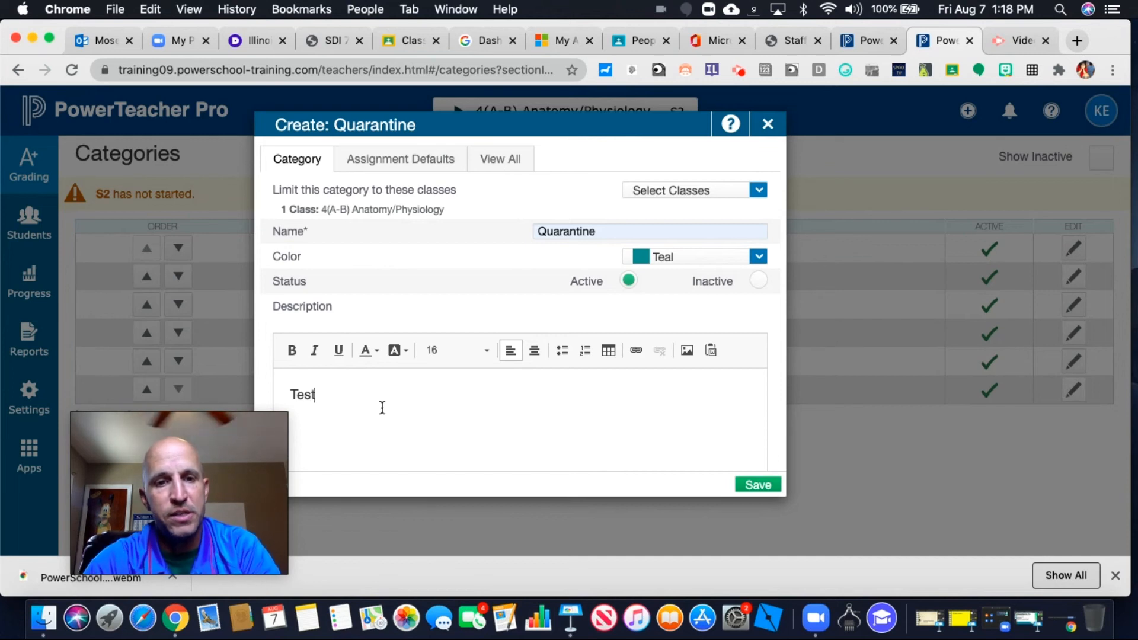
text(cat)
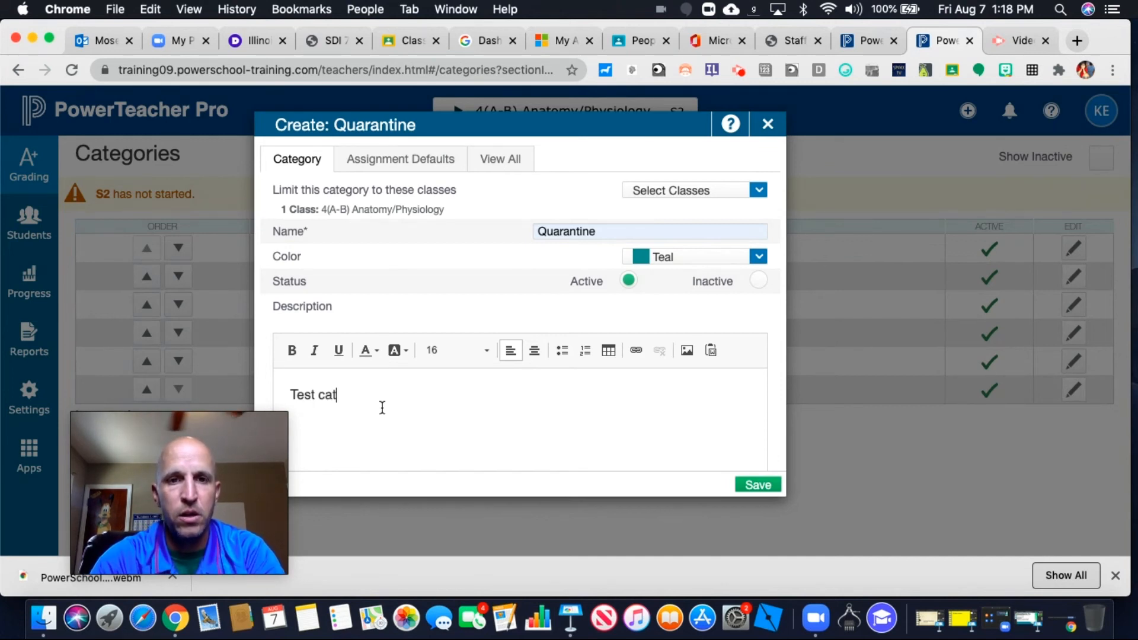
text(egory)
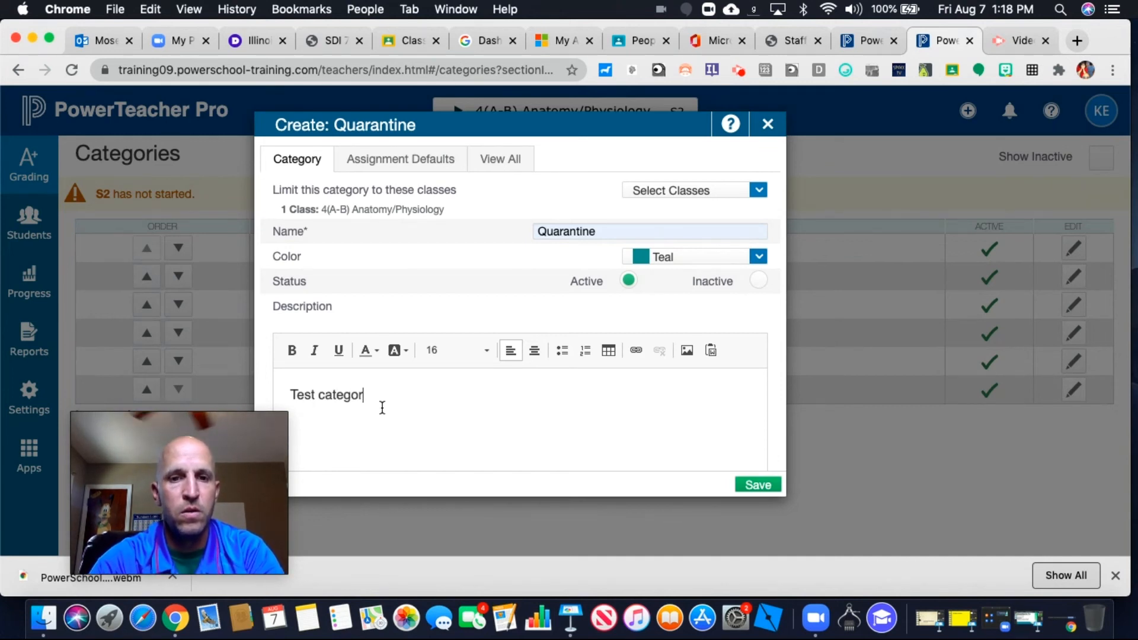
click(745, 485)
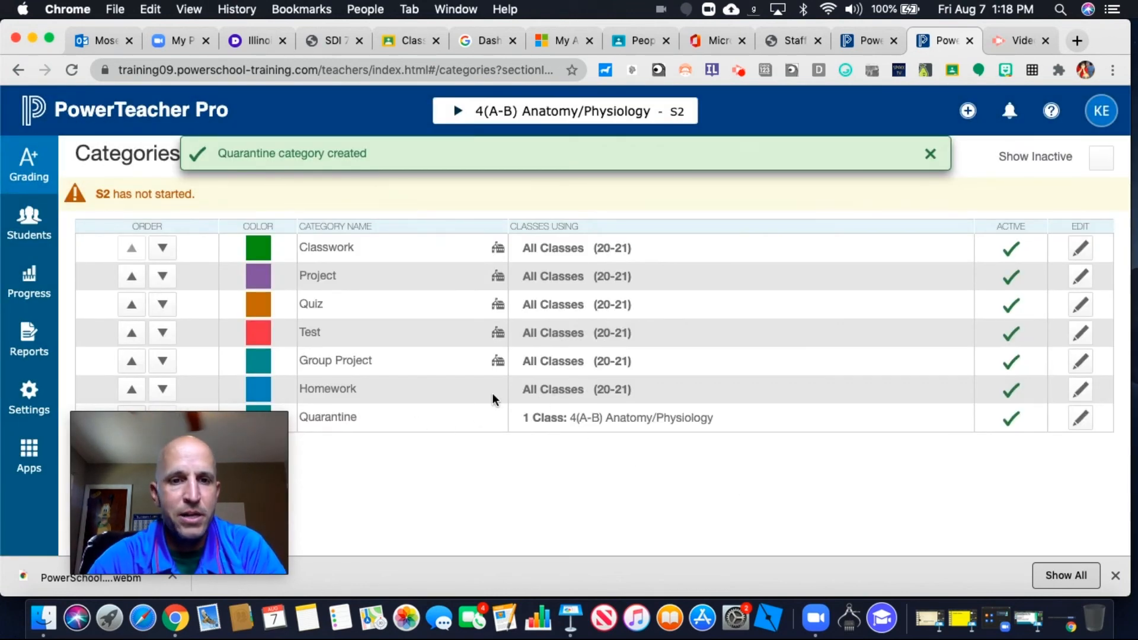
Open the Traditional grades page for the Anatomy/Physiology class
mouse_move(237, 503)
drag(238, 498, 1092, 531)
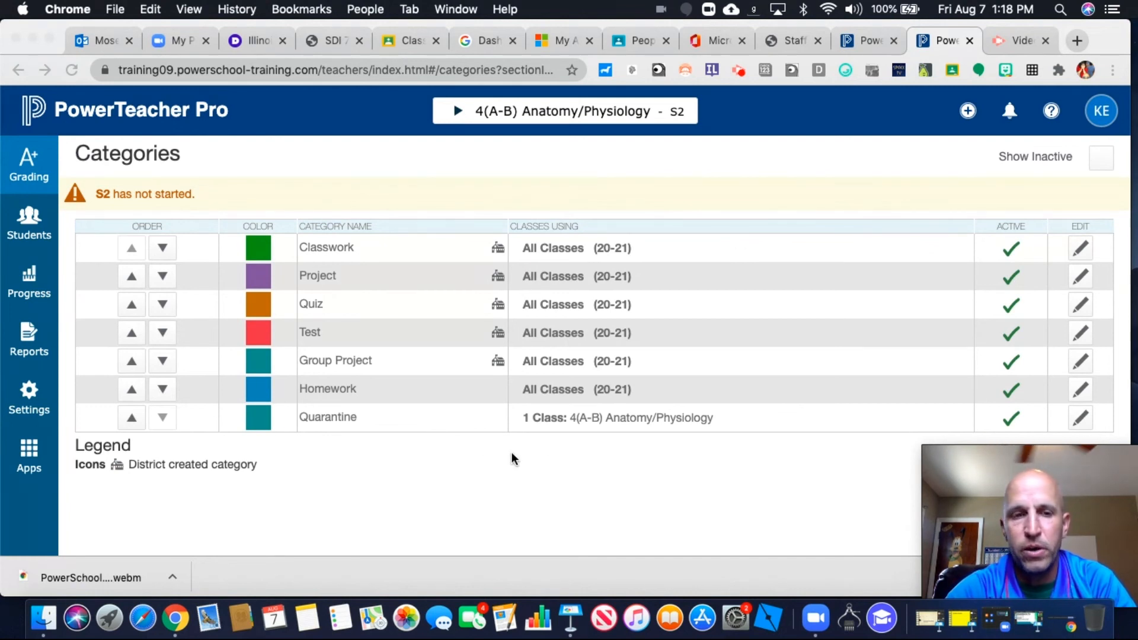
click(30, 178)
click(30, 178)
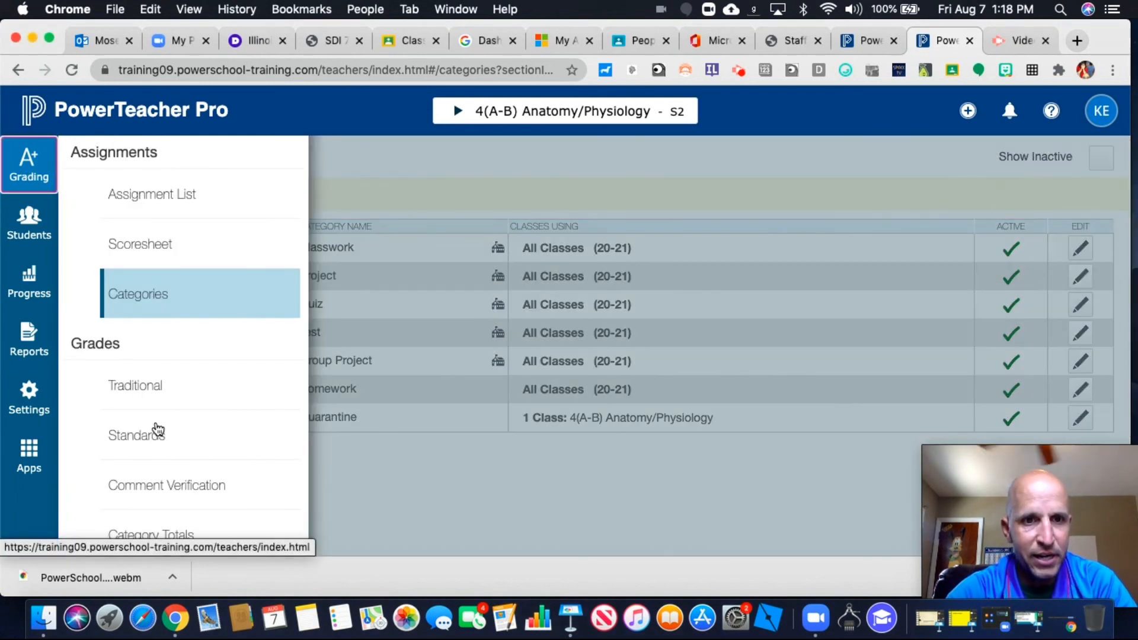
scroll(155, 430, down, 1)
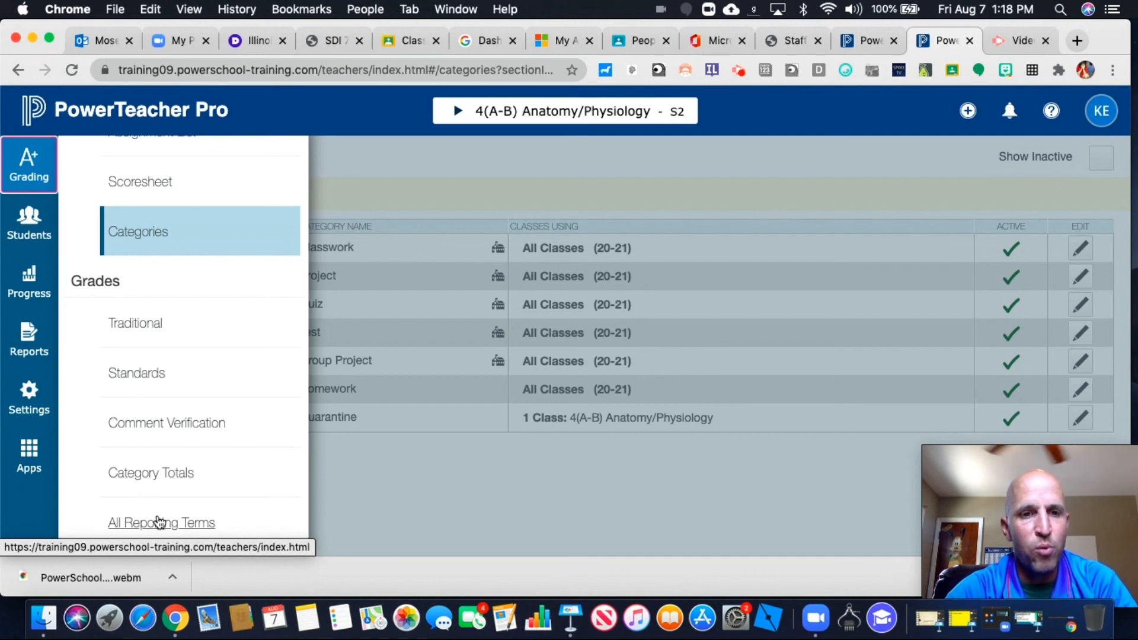
click(158, 334)
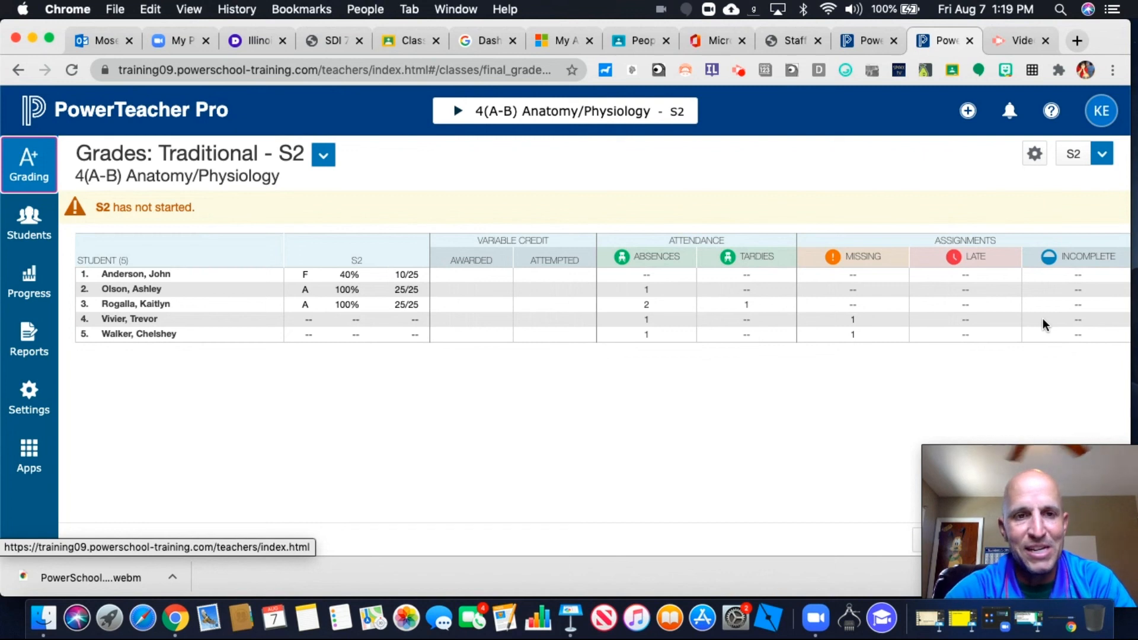
click(1036, 158)
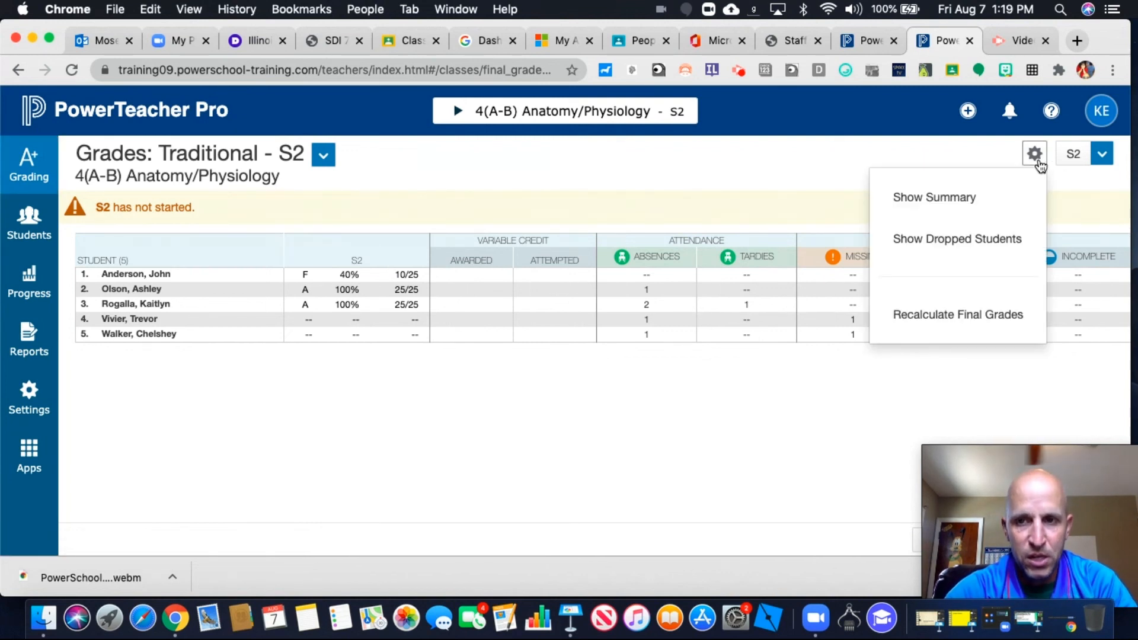
click(836, 202)
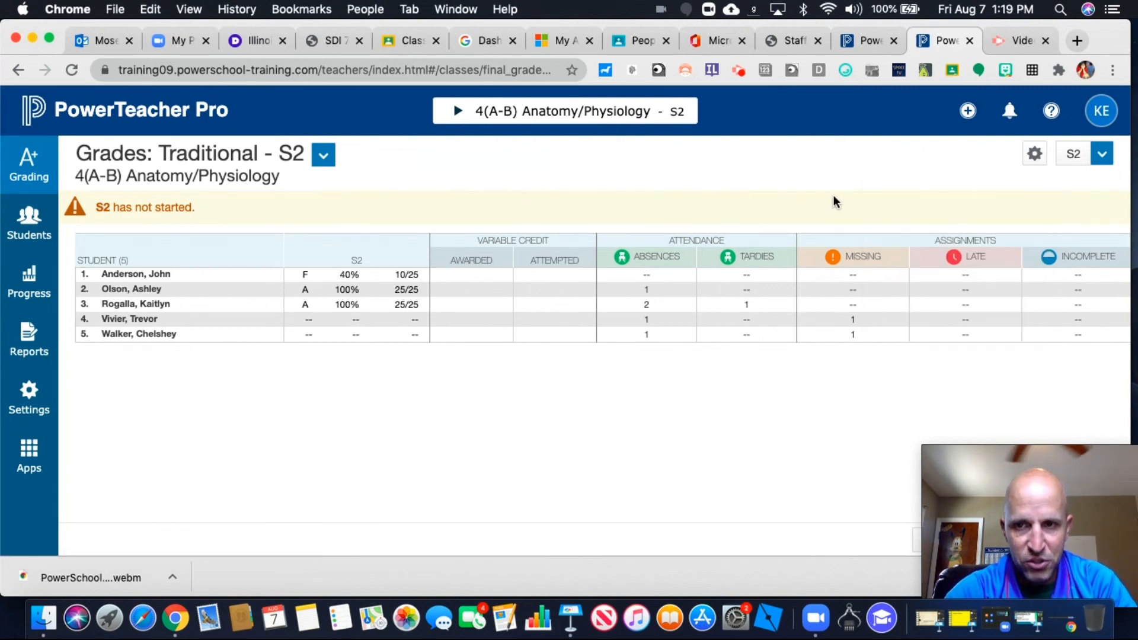
click(34, 170)
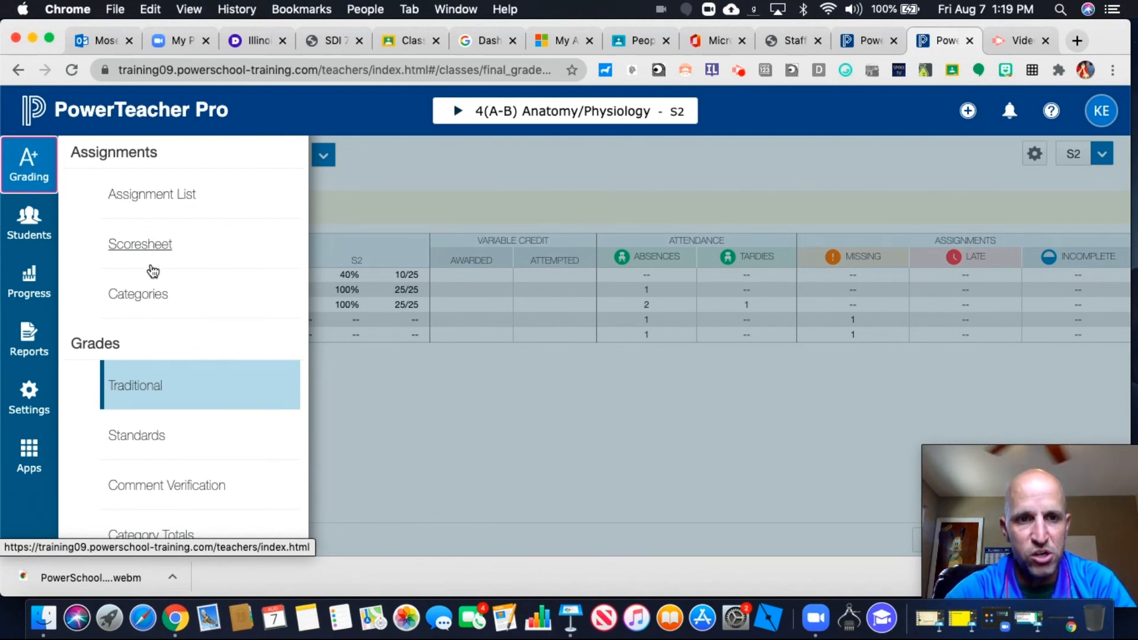
click(436, 397)
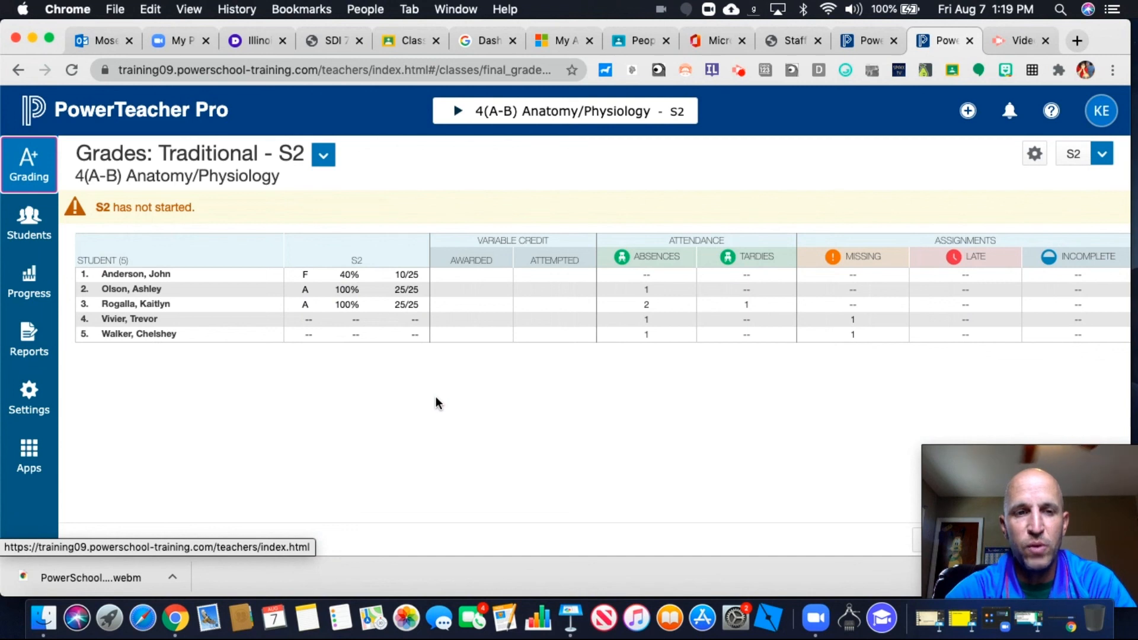